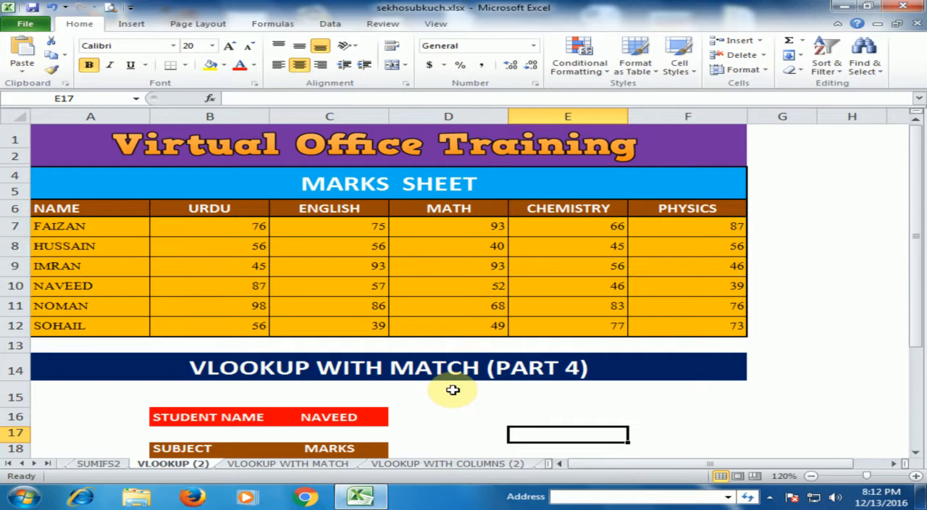
# Start a MATCH formula in D19 with the URDU subject cell B19 as the lookup value
pyautogui.scroll(-2, 490, 425)
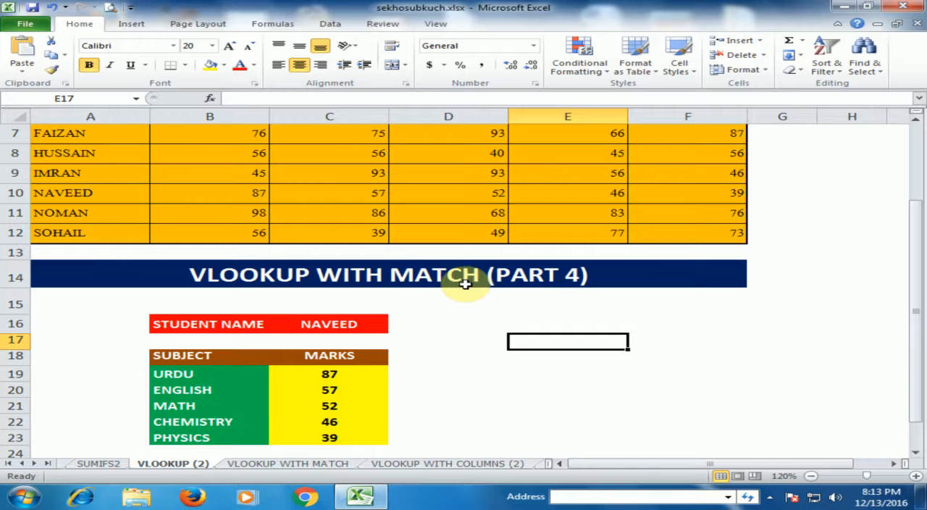
pyautogui.click(433, 376)
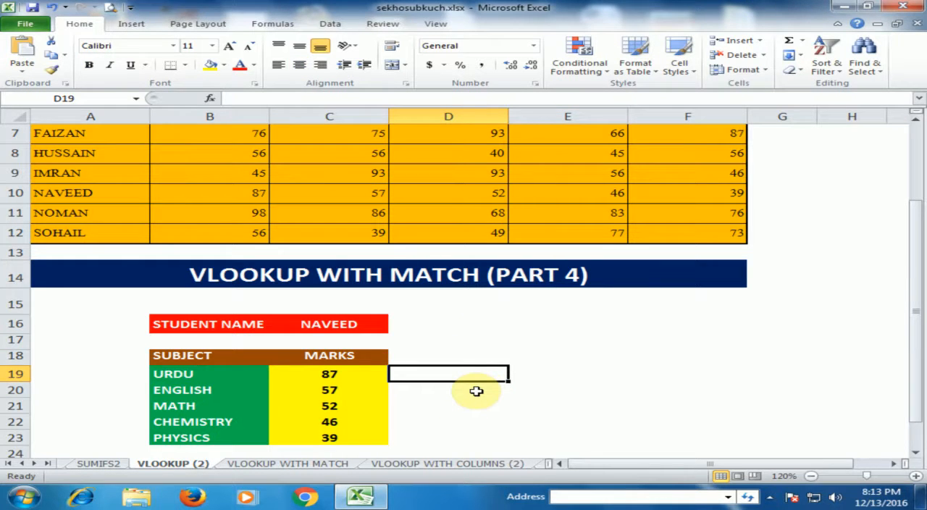
pyautogui.write('=')
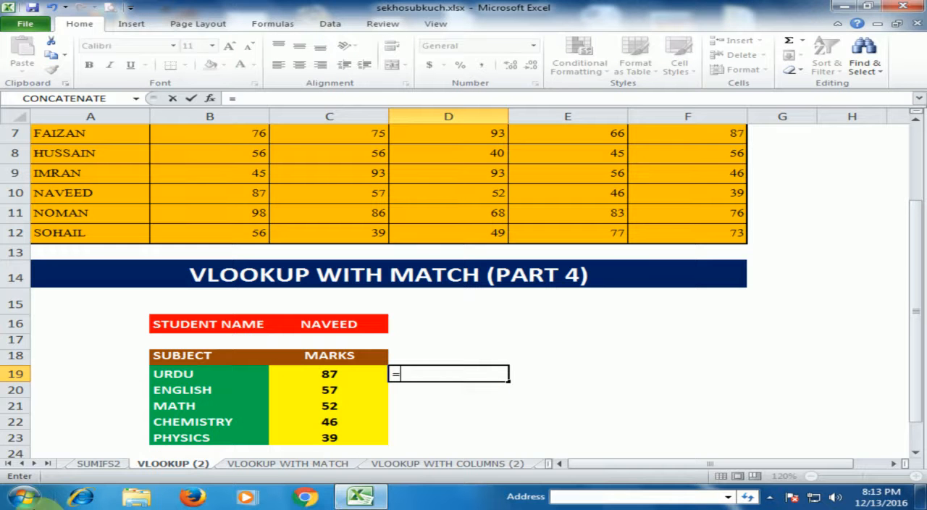
pyautogui.write('mat')
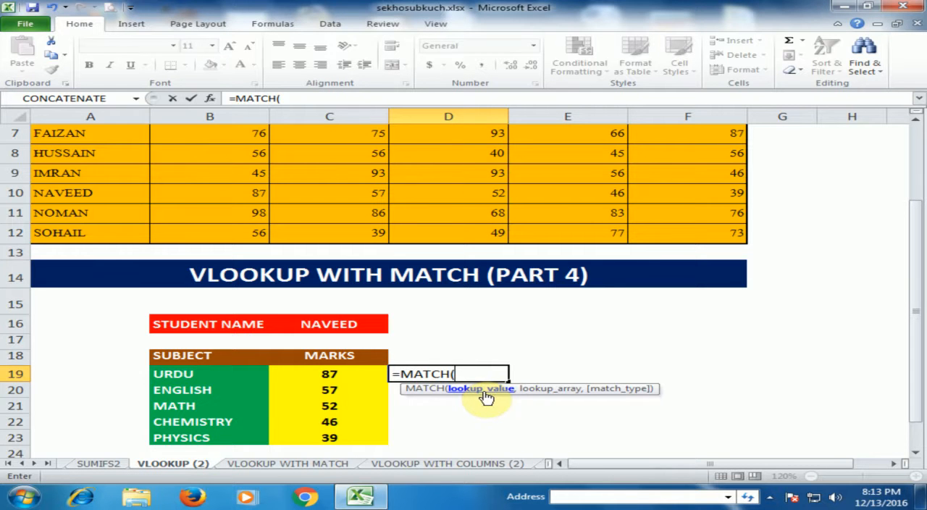
pyautogui.click(179, 375)
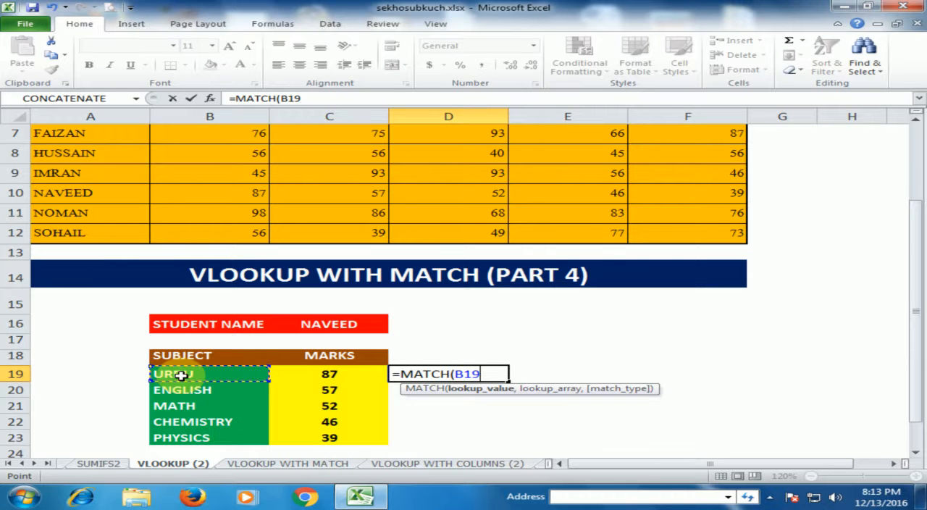
pyautogui.write(',')
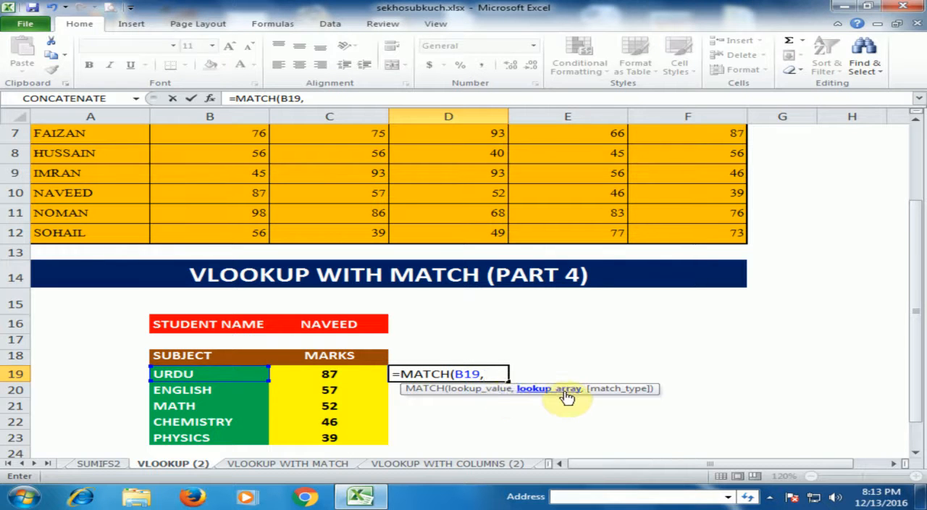
# Set the MATCH lookup array to the marks sheet's header row as the absolute range $A$6:$F$6
pyautogui.scroll(2, 410, 264)
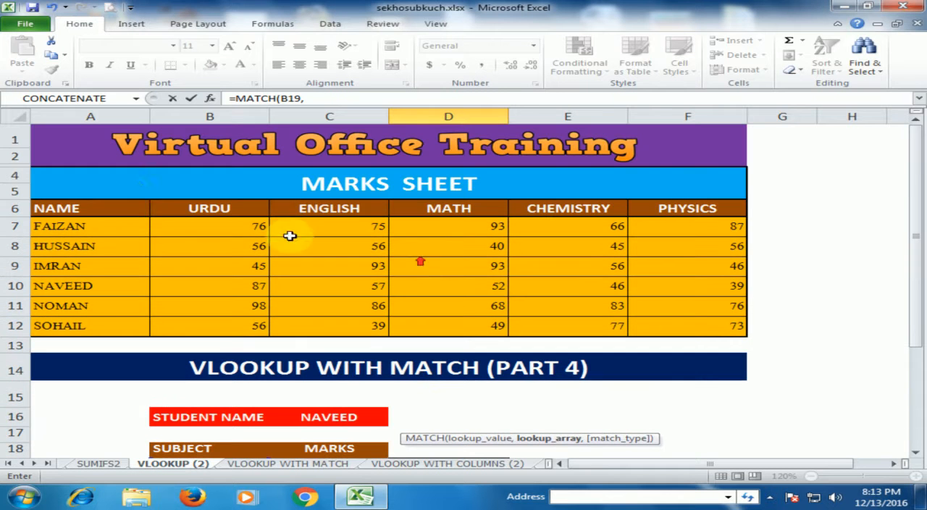
pyautogui.moveTo(130, 211); pyautogui.dragTo(715, 213)
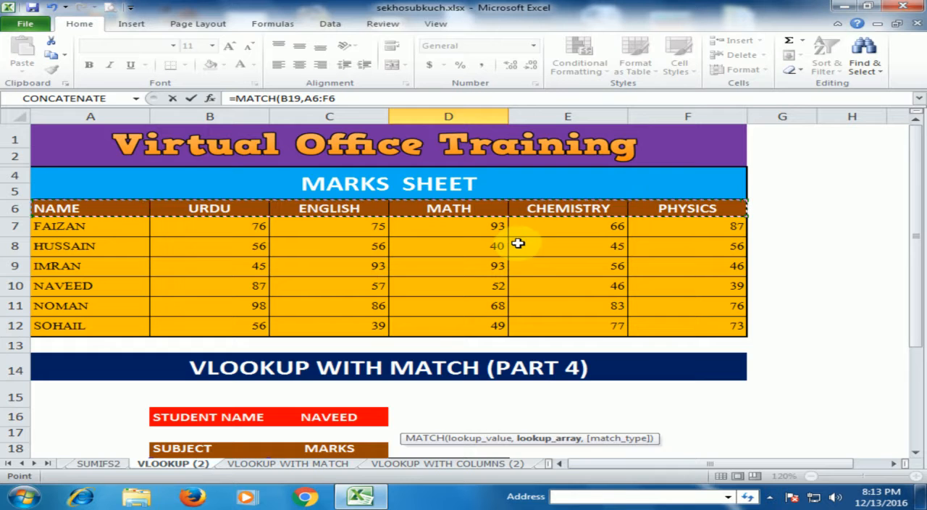
pyautogui.scroll(-2, 517, 240)
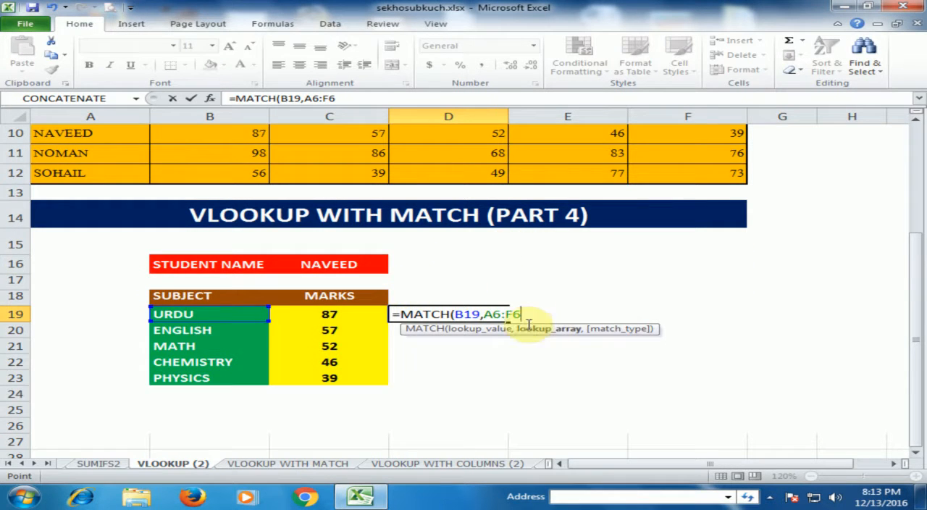
pyautogui.scroll(2, 518, 293)
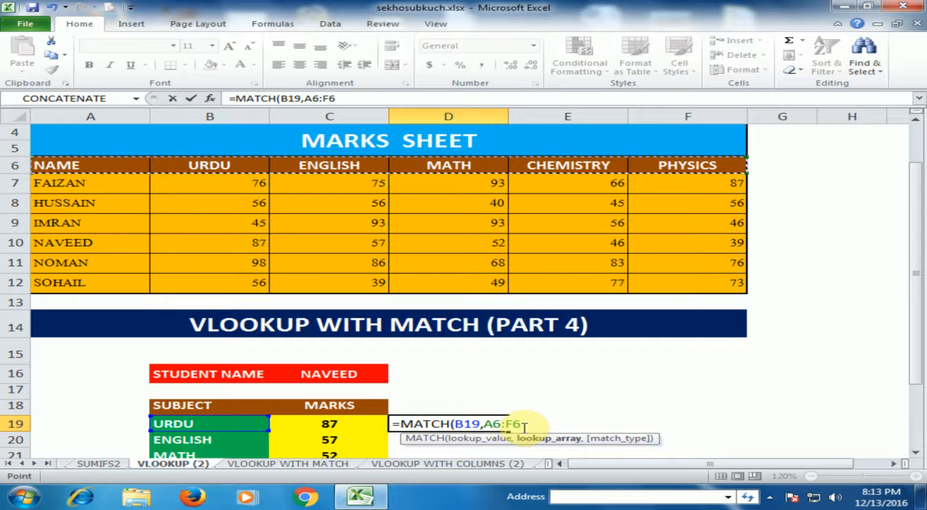
pyautogui.press('F4')
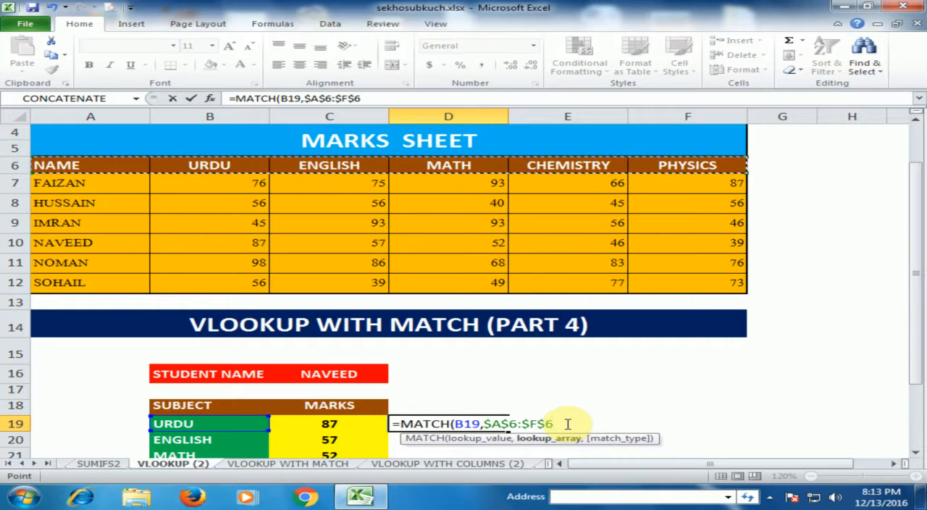
pyautogui.write(',')
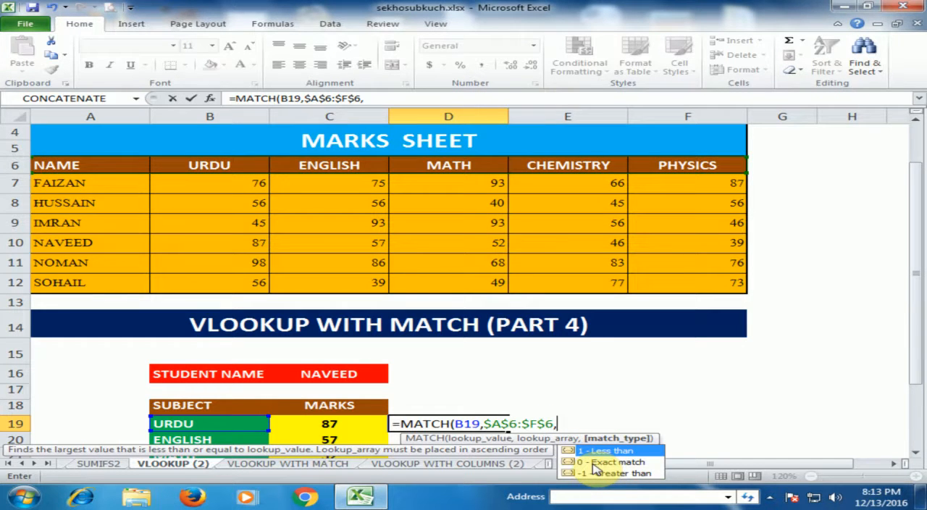
# Set the match type to 0 - Exact match and enter the MATCH formula in D19
pyautogui.click(594, 463)
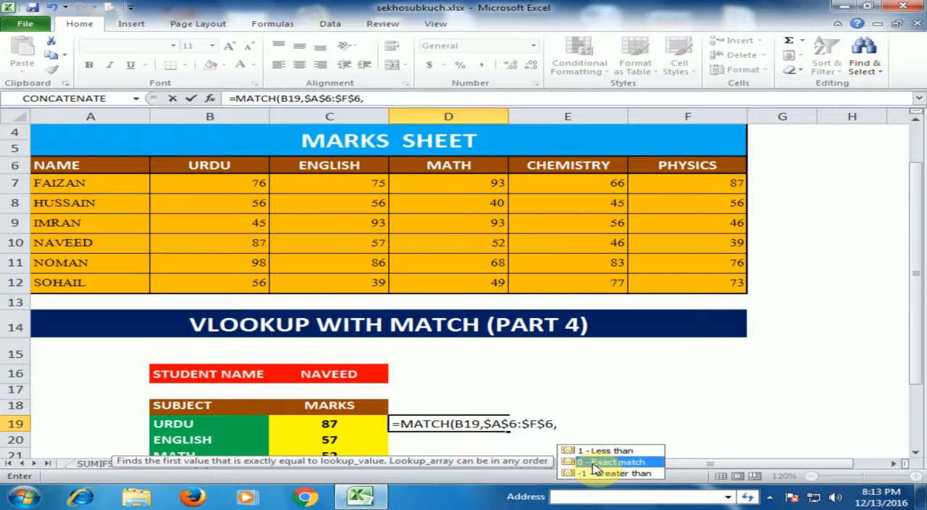
pyautogui.doubleClick(594, 462)
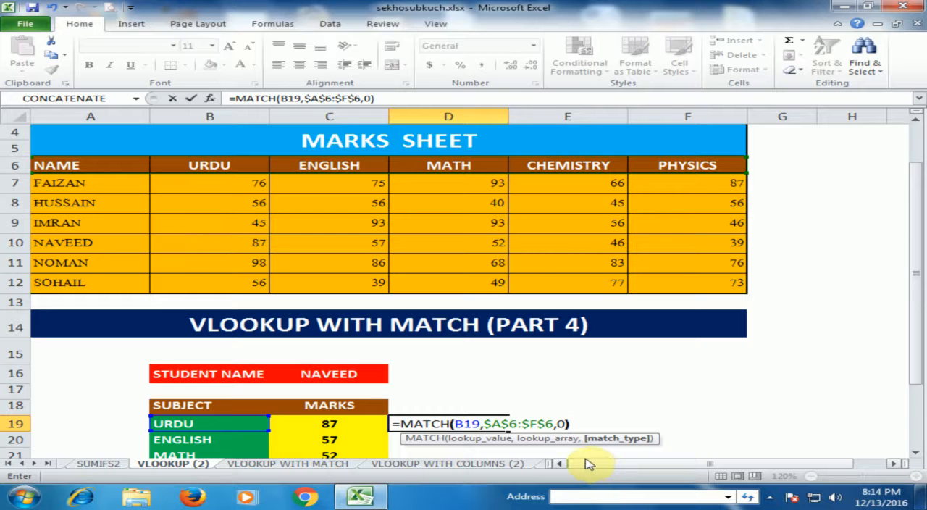
pyautogui.press('Return')
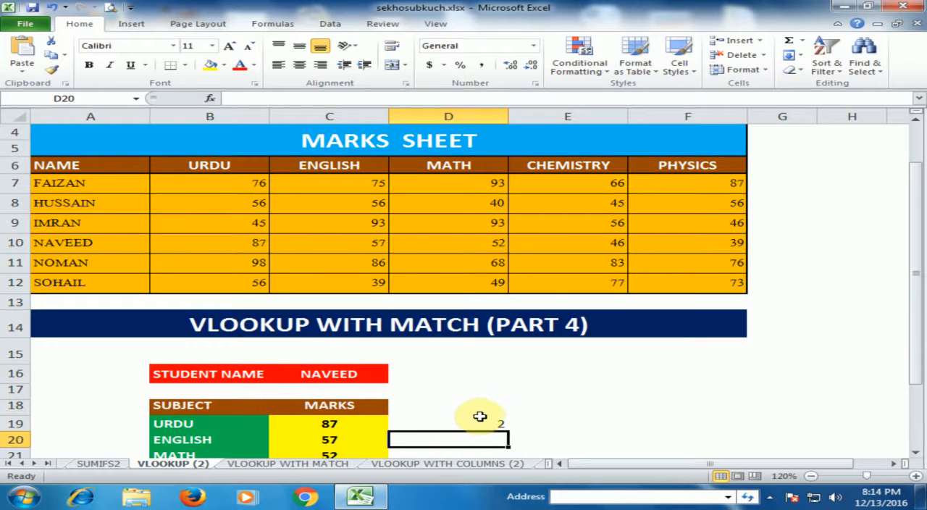
# Check the MATCH result in D19 against the position of each column header in row 6
pyautogui.scroll(-1, 480, 416)
pyautogui.click(492, 367)
pyautogui.scroll(1, 507, 360)
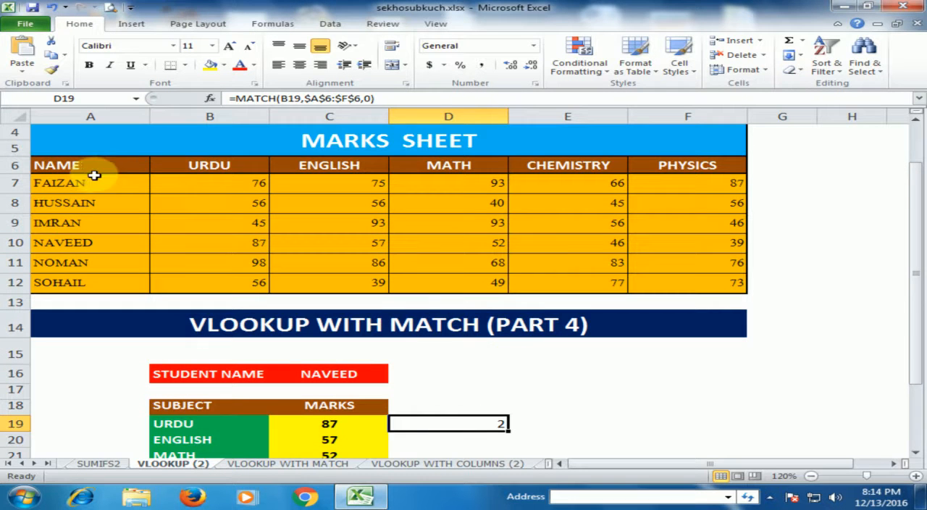
pyautogui.click(187, 165)
pyautogui.click(88, 165)
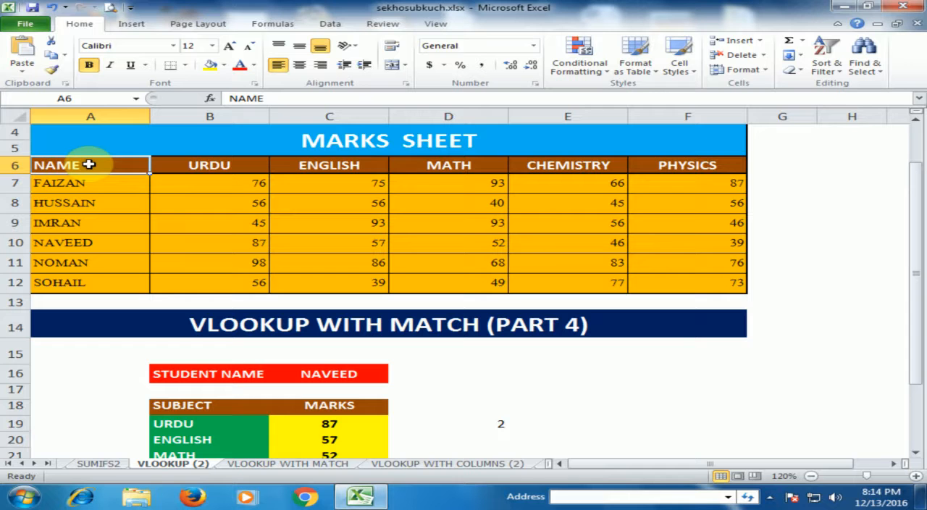
pyautogui.click(215, 165)
pyautogui.click(356, 165)
pyautogui.click(479, 165)
pyautogui.click(573, 166)
pyautogui.click(683, 166)
pyautogui.click(230, 167)
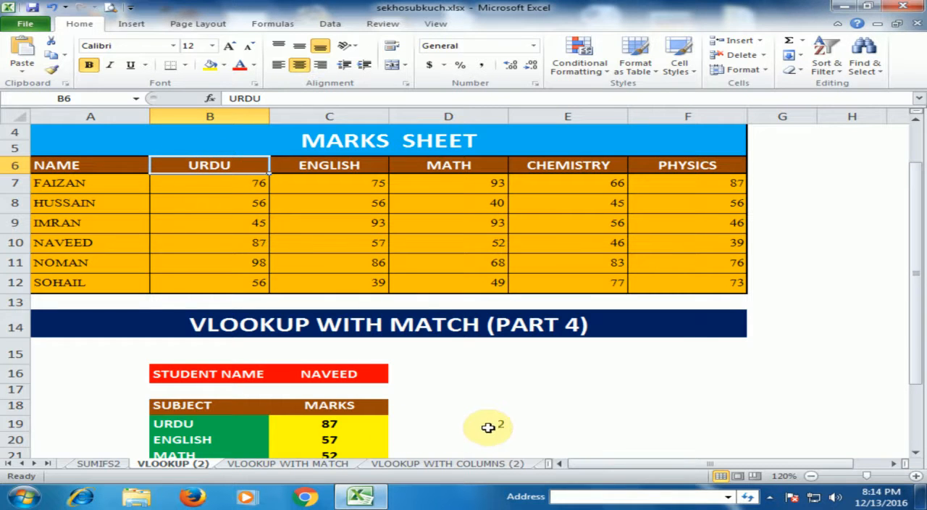
# Fill the MATCH formula from D19 down to D23 for the remaining subjects
pyautogui.click(483, 427)
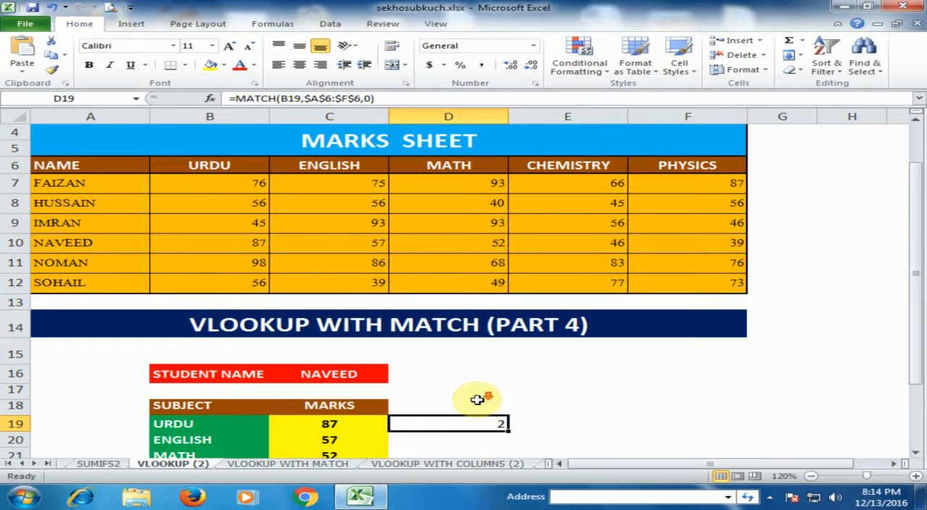
pyautogui.scroll(-2, 477, 399)
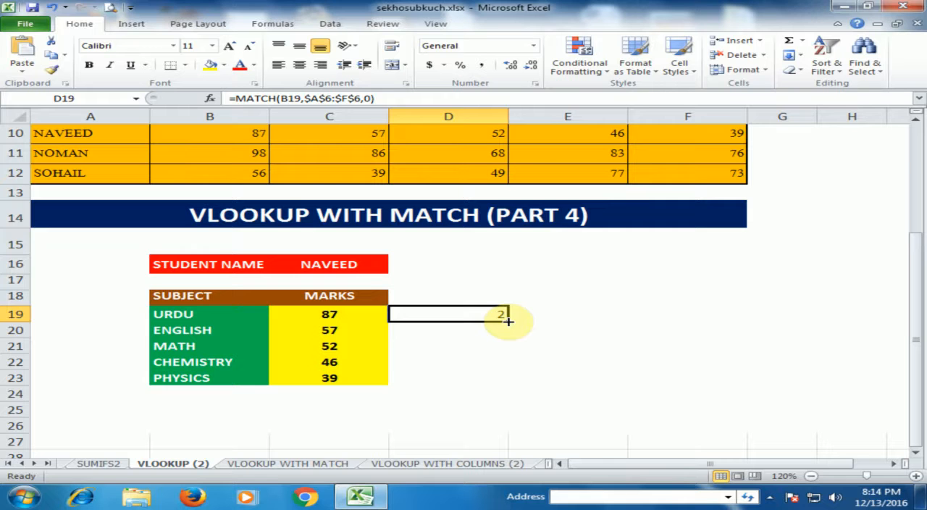
pyautogui.moveTo(506, 322); pyautogui.dragTo(499, 375)
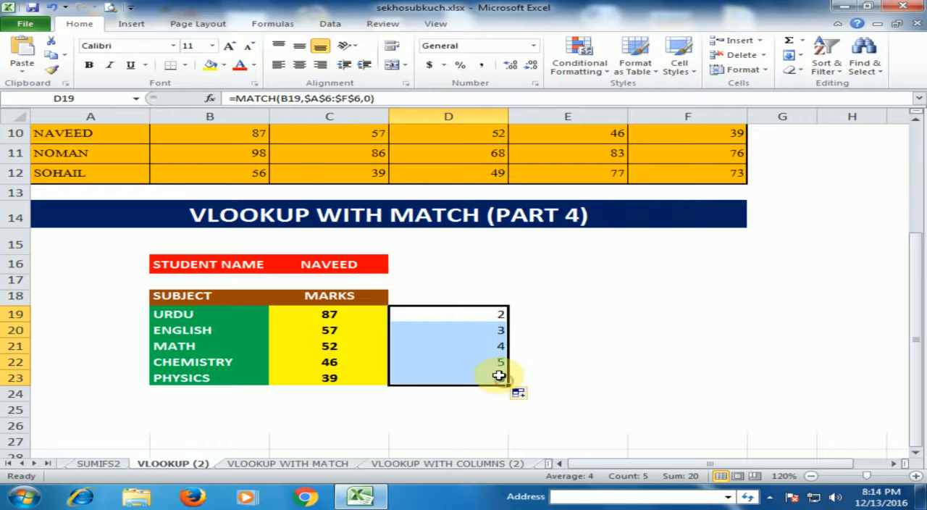
# Compare the MATCH results in D19:D23 with the order of the subject columns in the marks sheet header
pyautogui.click(485, 331)
pyautogui.click(194, 327)
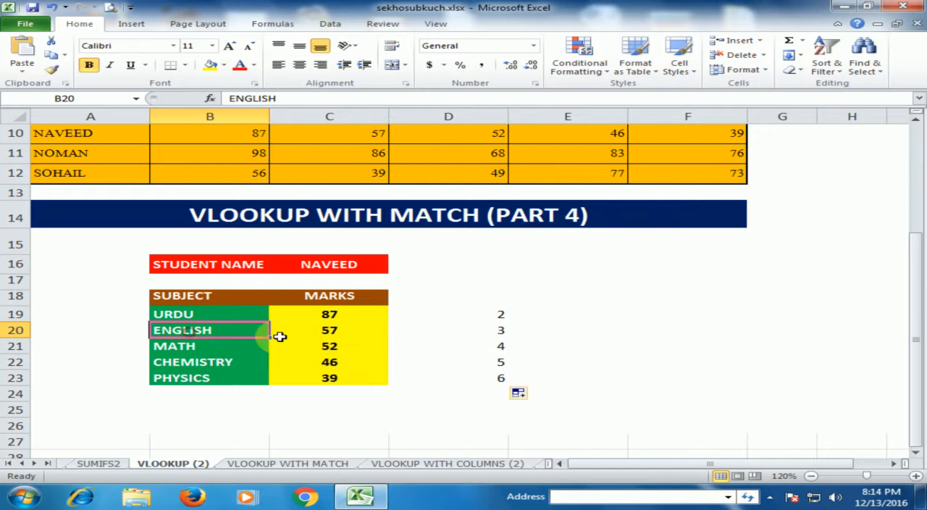
pyautogui.scroll(2, 389, 340)
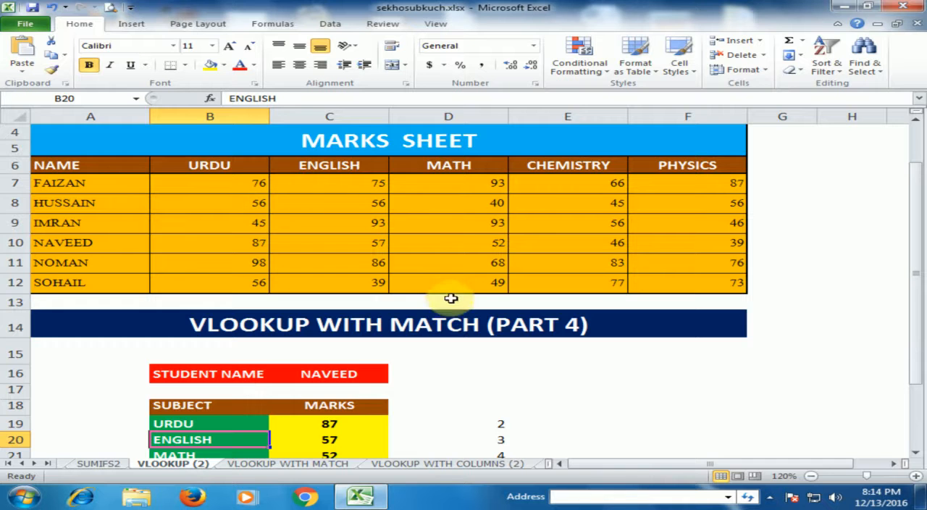
pyautogui.scroll(-1, 449, 298)
pyautogui.scroll(1, 507, 370)
pyautogui.scroll(-1, 510, 371)
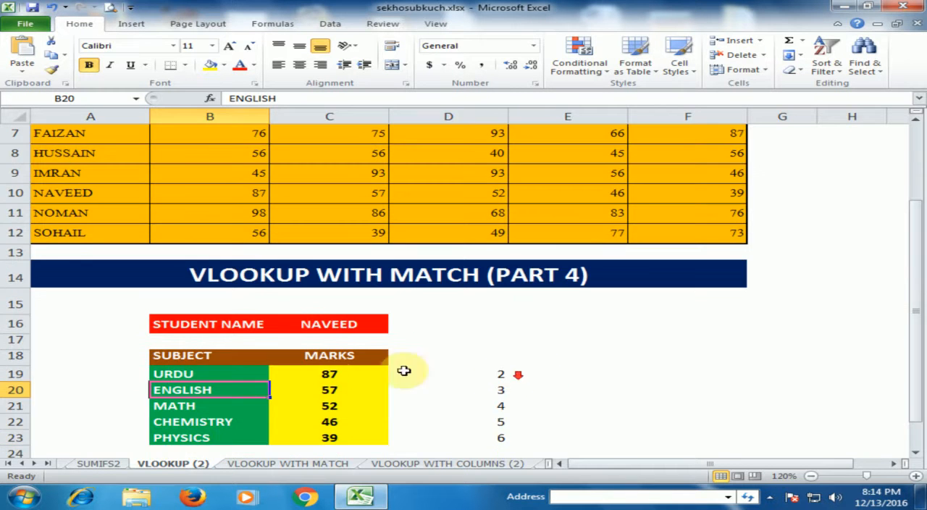
pyautogui.scroll(2, 407, 232)
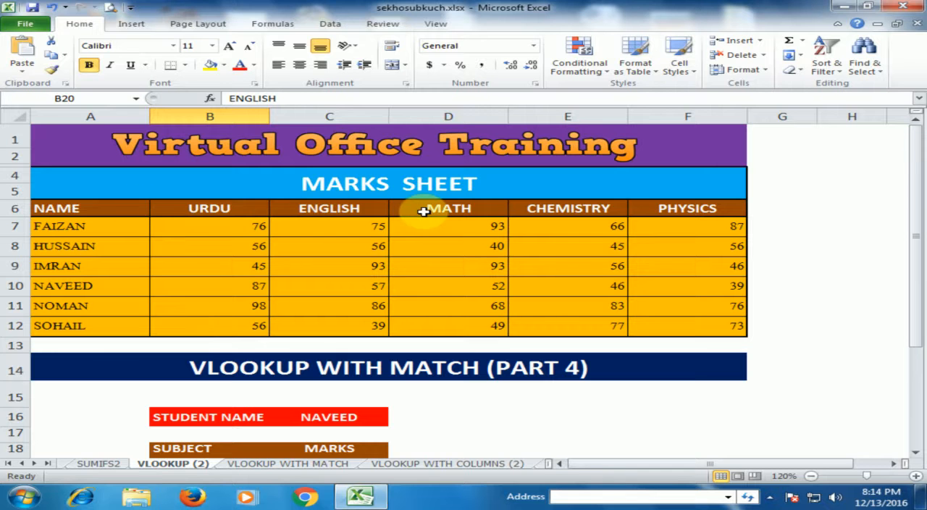
pyautogui.scroll(-4, 424, 209)
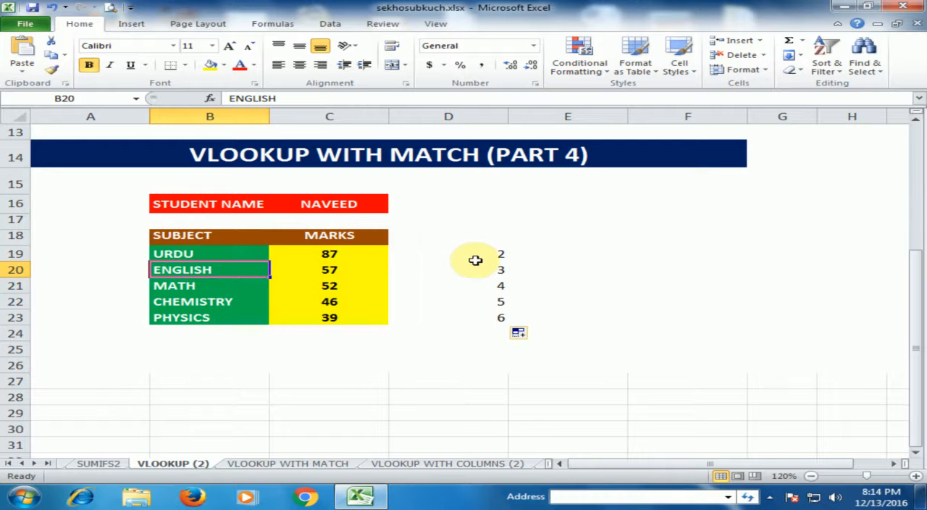
pyautogui.scroll(1, 437, 269)
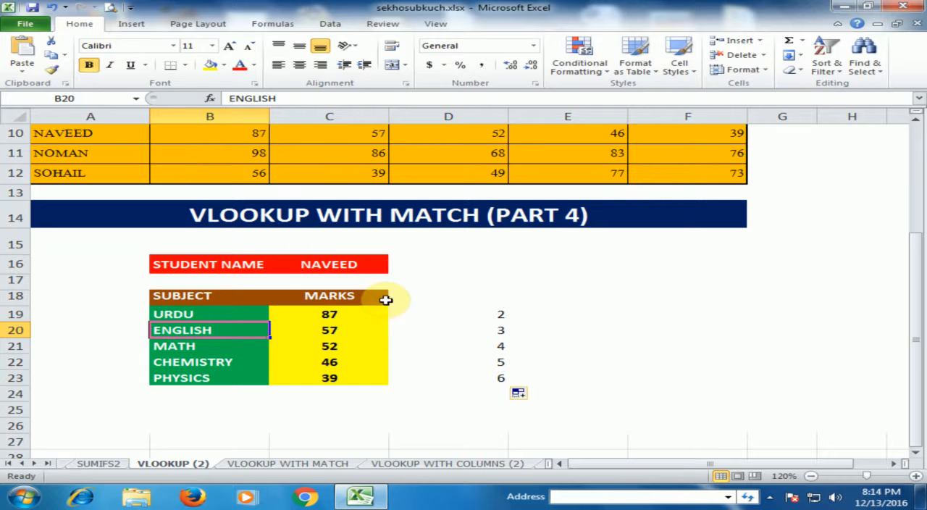
# Delete the MATCH formulas from D19:D23 beside the subject table
pyautogui.moveTo(493, 313); pyautogui.dragTo(492, 397)
pyautogui.press('Delete')
pyautogui.scroll(2, 464, 335)
pyautogui.scroll(-2, 459, 329)
# Clear the existing VLOOKUP formulas from the MARKS cells C19:C23
pyautogui.click(368, 310)
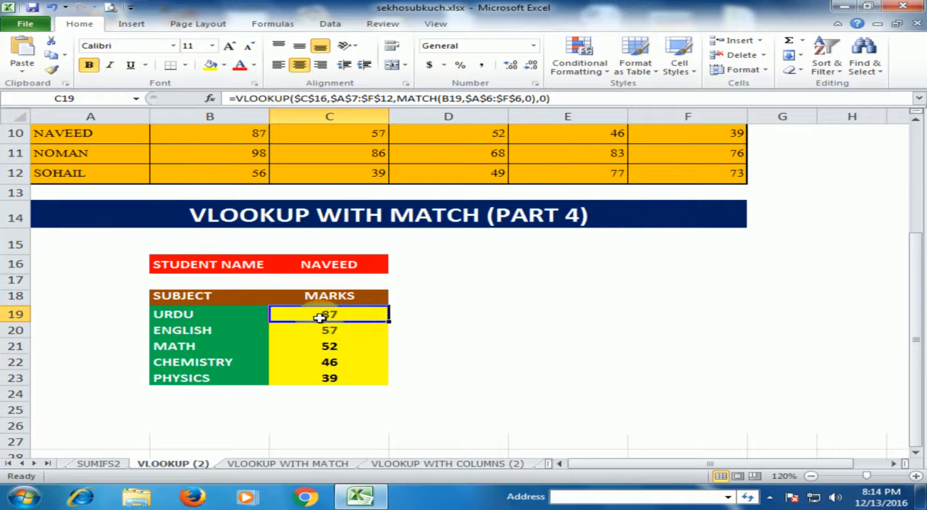
pyautogui.moveTo(348, 316); pyautogui.dragTo(352, 377)
pyautogui.press('Delete')
# Start a VLOOKUP formula in C19 with the student name cell as the absolute lookup value $C$16
pyautogui.click(369, 313)
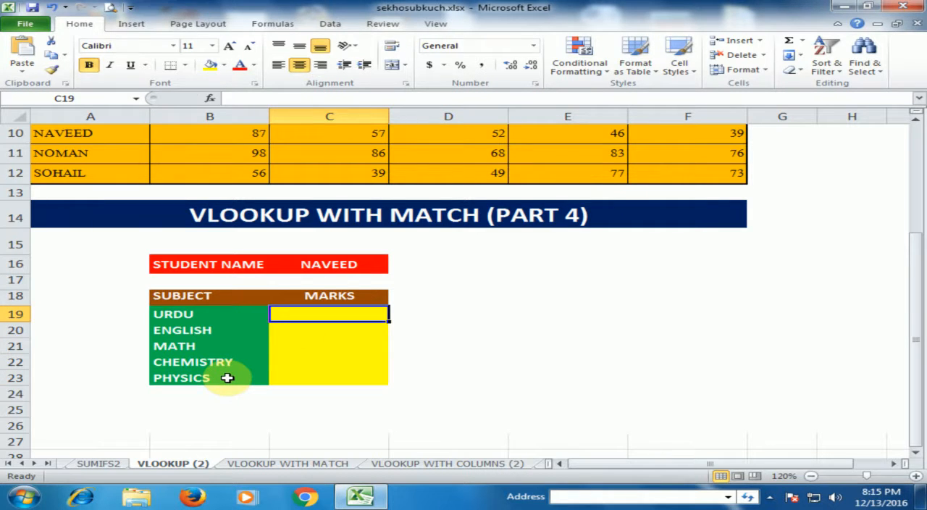
pyautogui.write('=vl')
pyautogui.press('Tab')
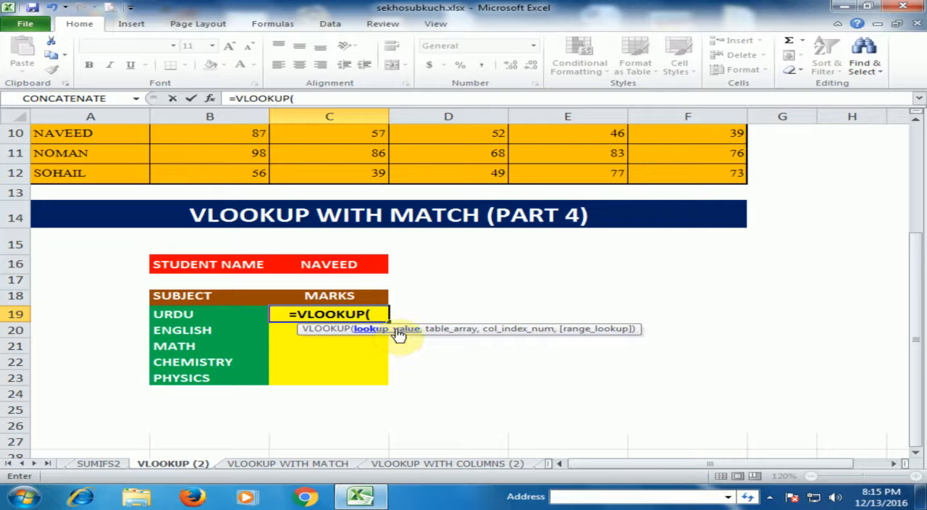
pyautogui.click(340, 266)
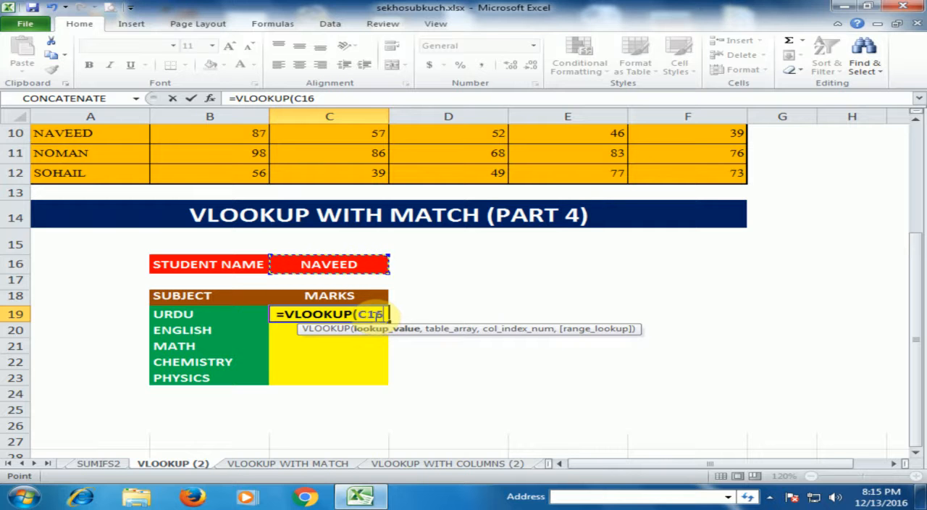
pyautogui.press('F4')
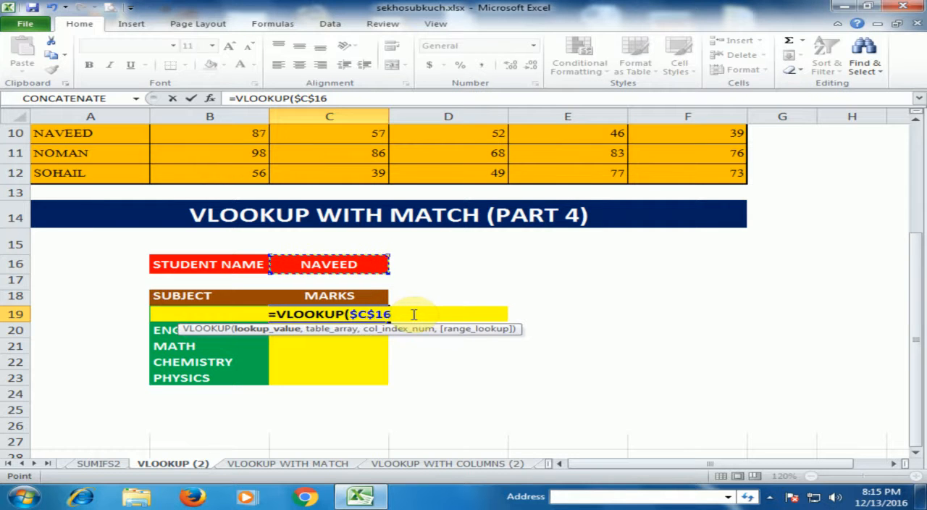
pyautogui.write(',')
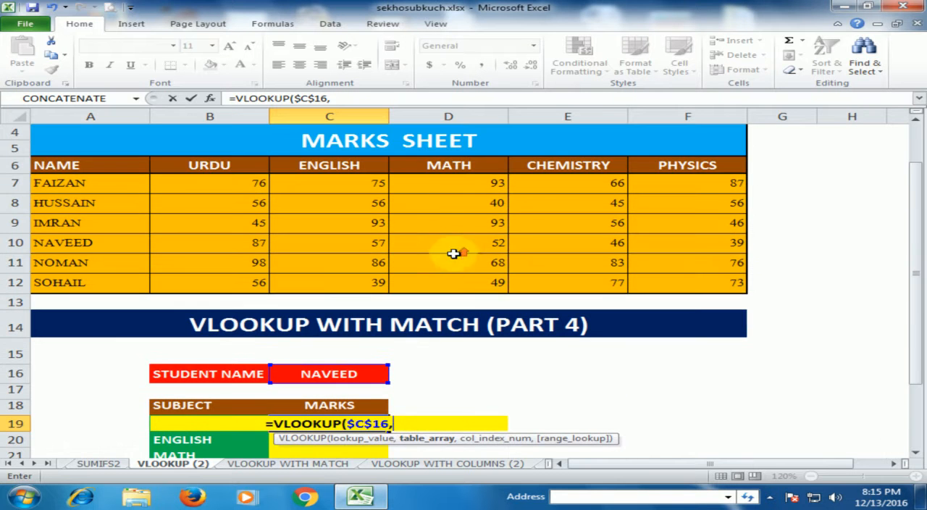
# Add the whole marks sheet including its header row as the absolute table array $A$6:$F$12 in the VLOOKUP formula
pyautogui.scroll(2, 456, 254)
pyautogui.moveTo(120, 168); pyautogui.dragTo(714, 287)
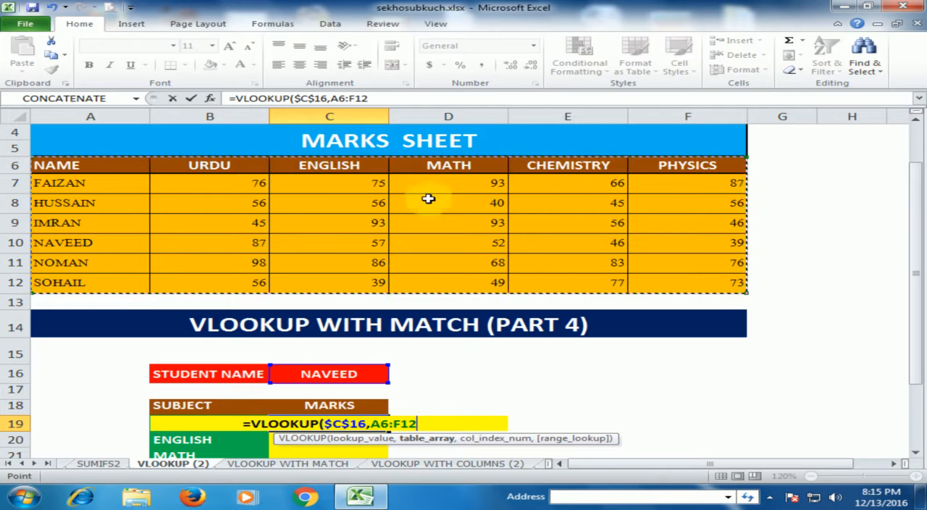
pyautogui.scroll(-1, 415, 343)
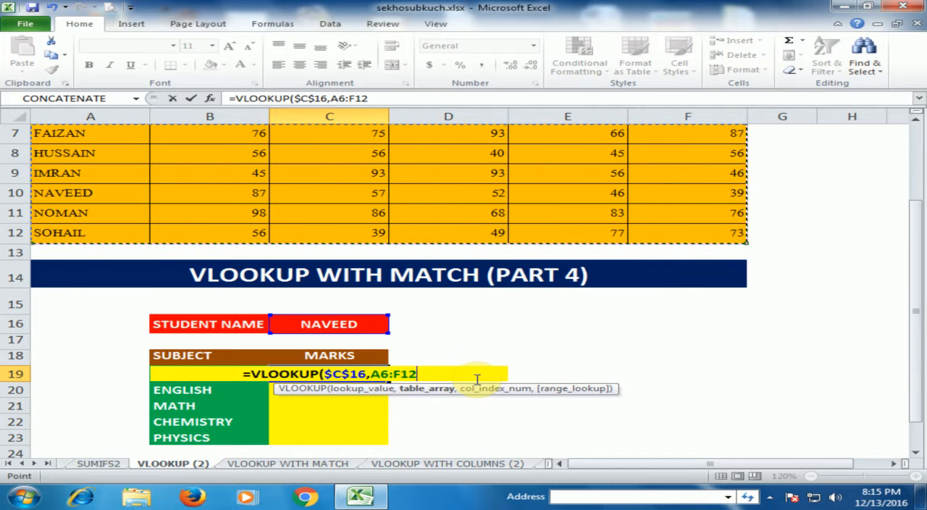
pyautogui.press('F4')
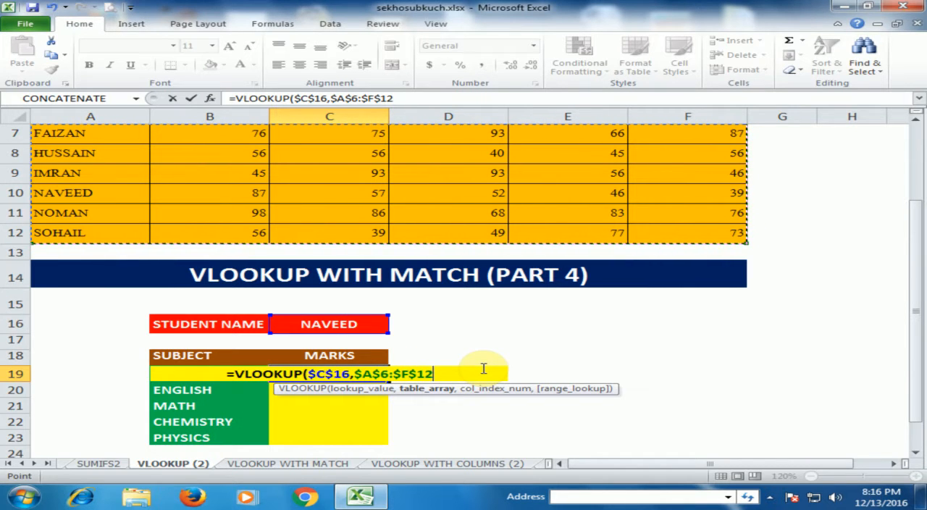
pyautogui.write(',')
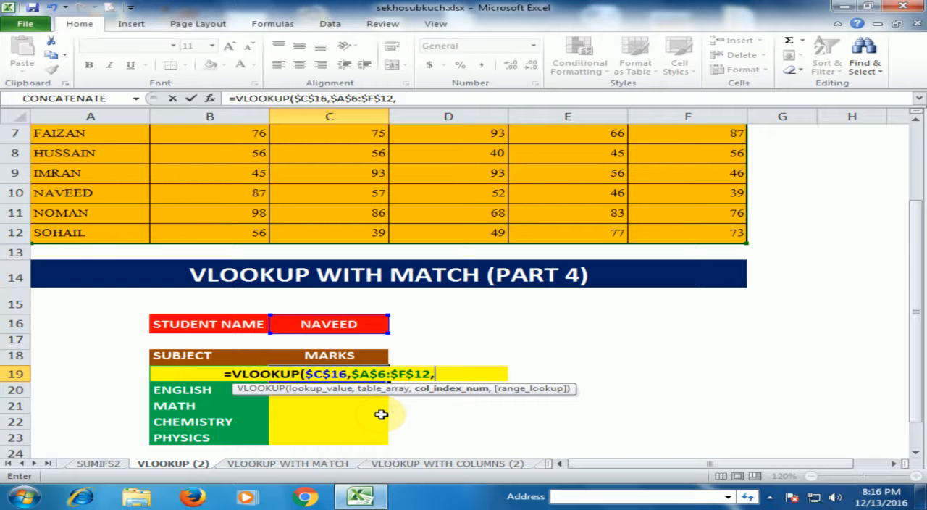
# Nest a MATCH function as the VLOOKUP column index, with subject cell B19 as its lookup value
pyautogui.write('ma')
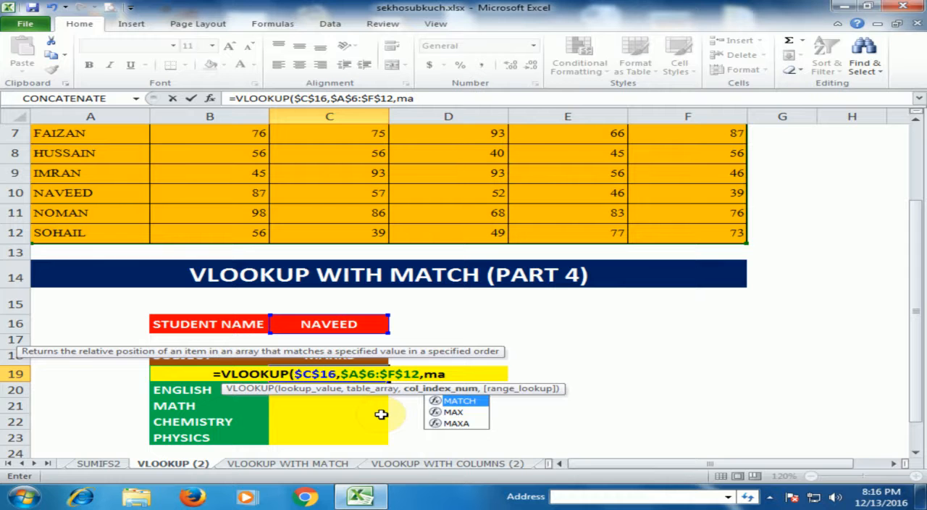
pyautogui.write('tch')
pyautogui.press('Tab')
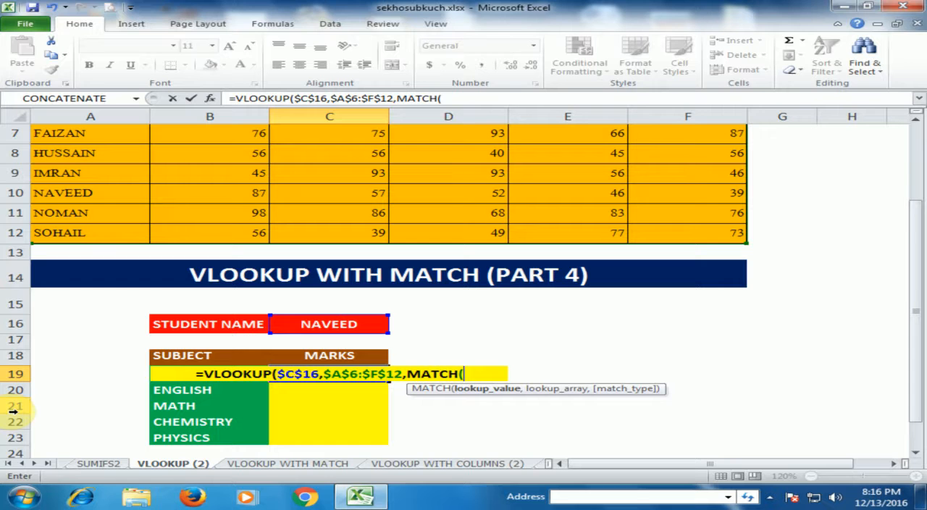
pyautogui.write('b19')
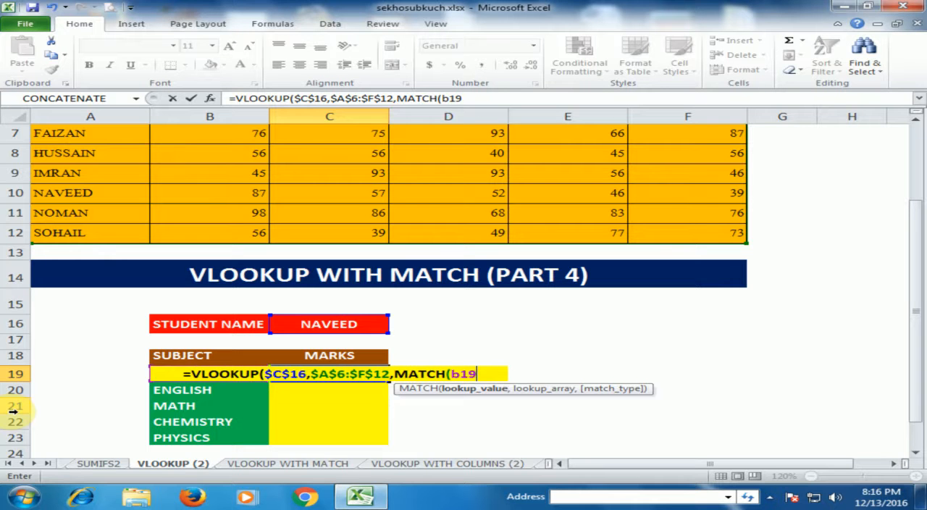
pyautogui.write(',')
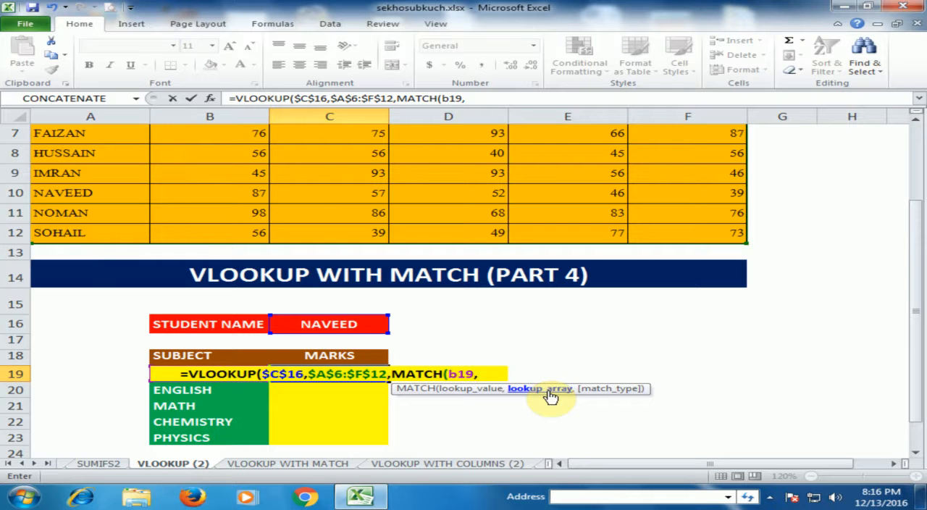
# Set the MATCH lookup array to the marks sheet header row as the absolute range $A$6:$F$6
pyautogui.scroll(2, 526, 299)
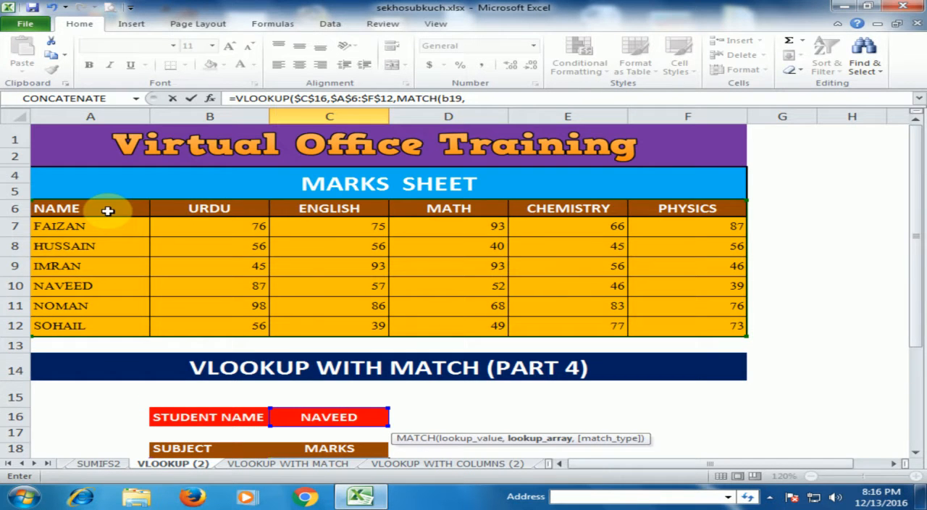
pyautogui.moveTo(107, 210); pyautogui.dragTo(678, 213)
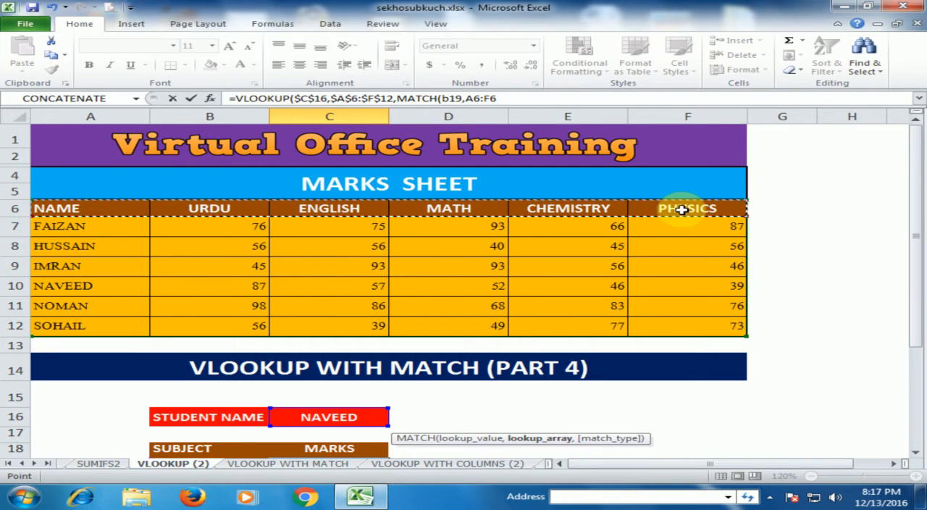
pyautogui.scroll(-1, 588, 202)
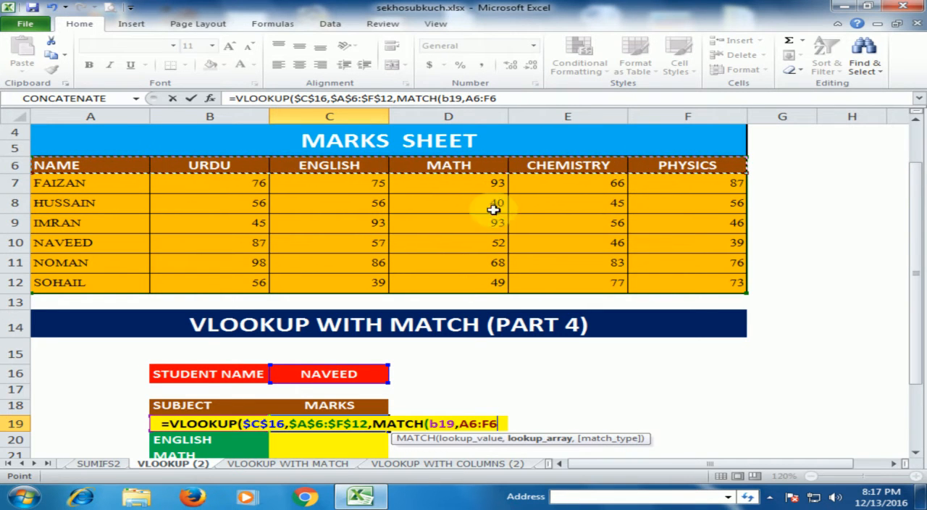
pyautogui.press('F4')
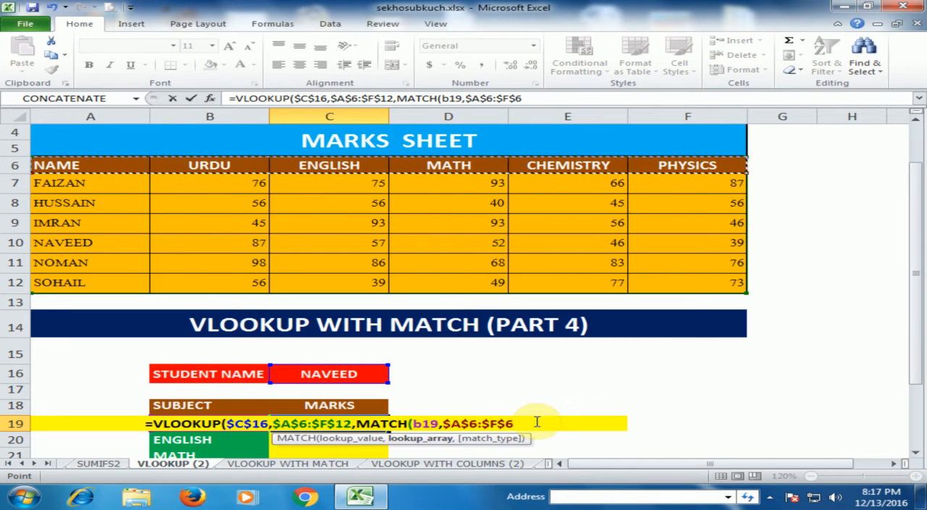
pyautogui.write(',')
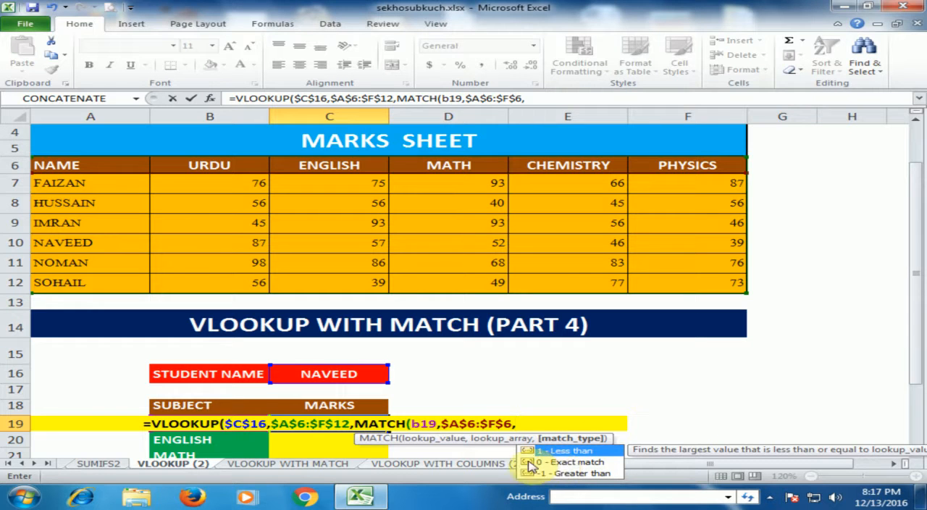
# Set the MATCH type to 0 (exact match), close both functions and enter the formula in C19
pyautogui.doubleClick(552, 462)
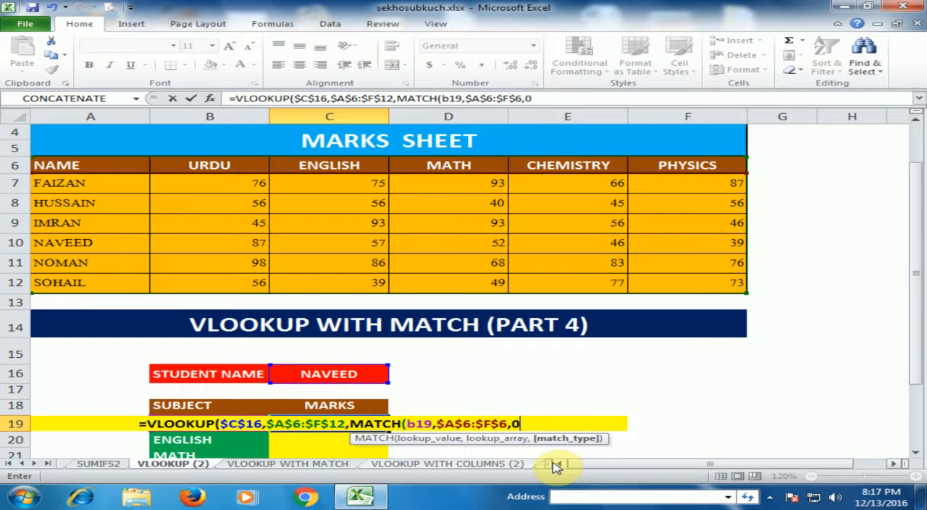
pyautogui.write(')')
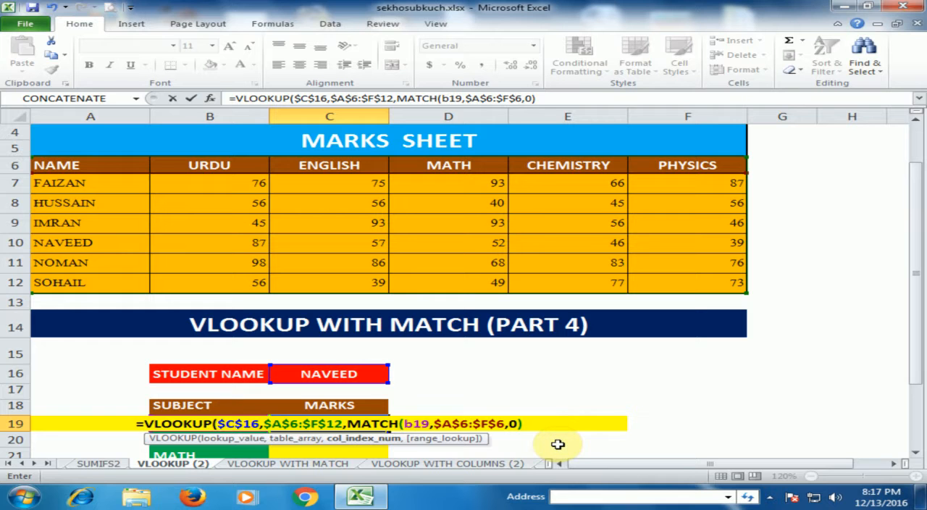
pyautogui.write(')')
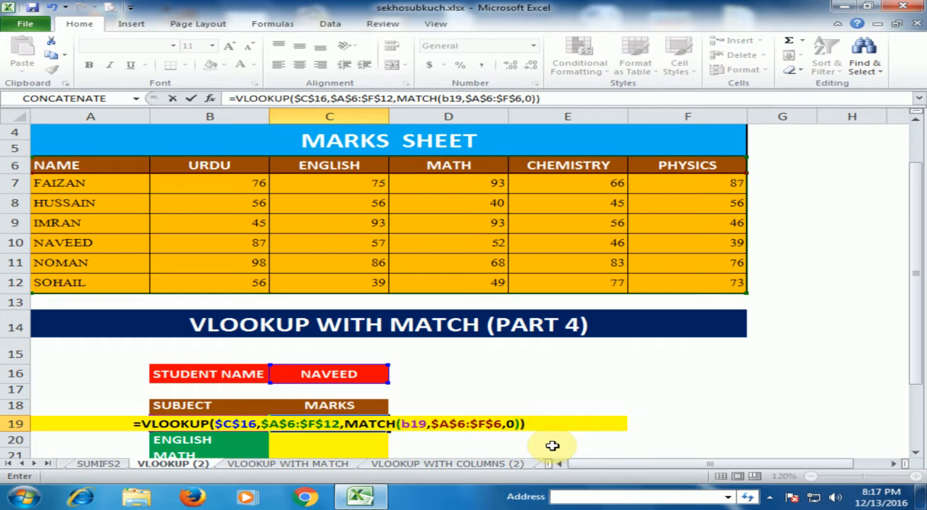
pyautogui.press('Return')
# Check the URDU result in C19 against the selected student's URDU mark in the marks sheet
pyautogui.click(367, 421)
pyautogui.scroll(-2, 429, 405)
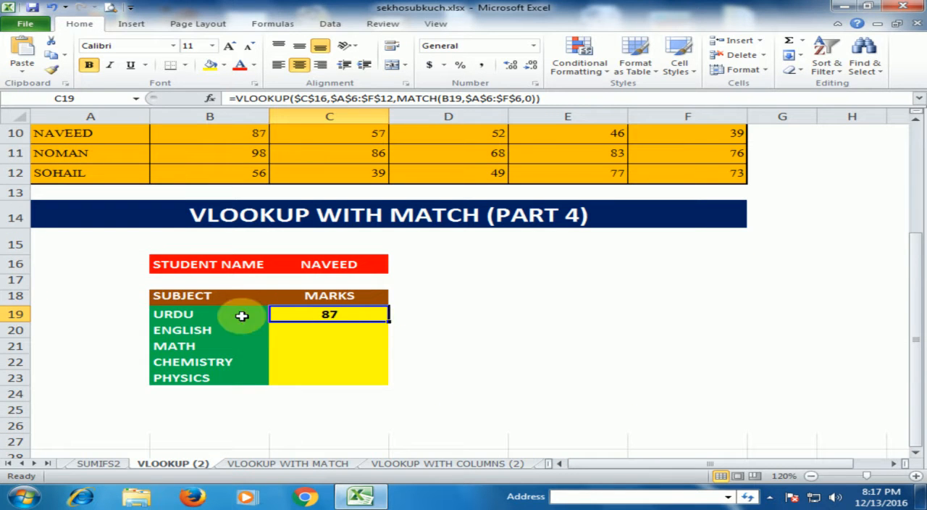
pyautogui.scroll(1, 337, 314)
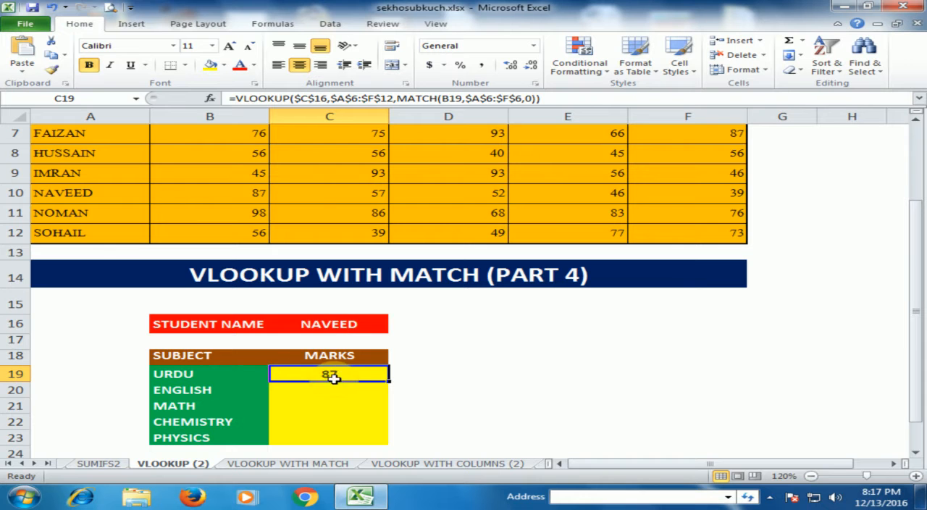
pyautogui.scroll(1, 323, 370)
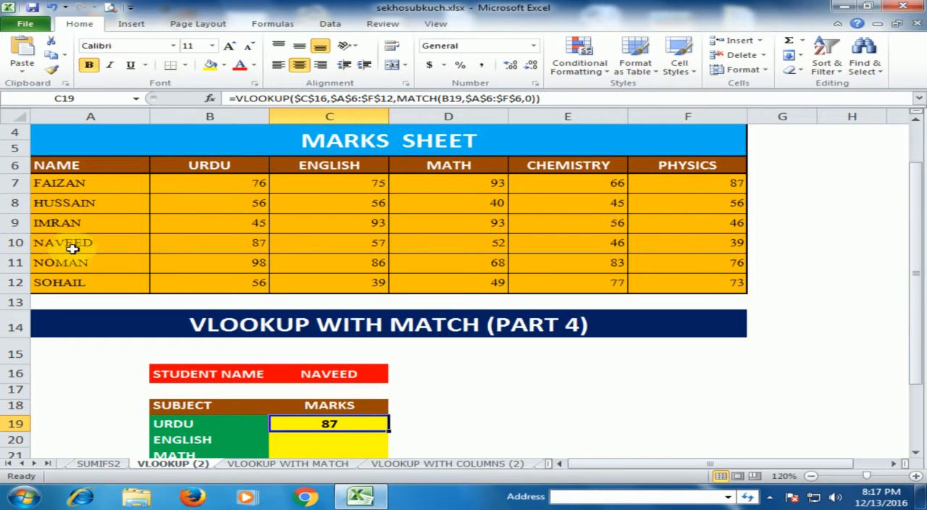
pyautogui.click(251, 245)
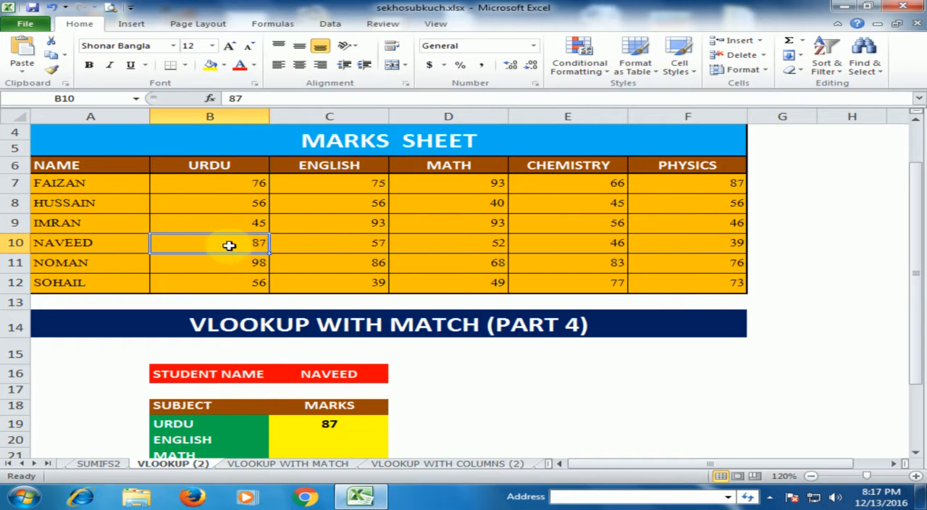
# Fill the C19 formula down through C23 for the remaining subjects
pyautogui.scroll(-2, 380, 370)
pyautogui.click(362, 314)
pyautogui.moveTo(389, 323); pyautogui.dragTo(380, 381)
# Compare the selected student's marks across row 10 of the marks sheet with the results in C19:C23
pyautogui.scroll(1, 413, 336)
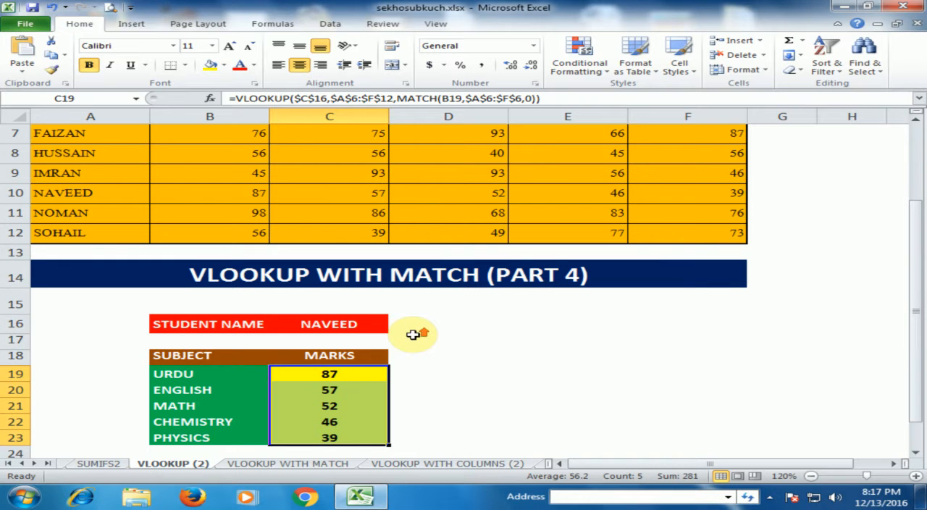
pyautogui.click(243, 191)
pyautogui.click(370, 201)
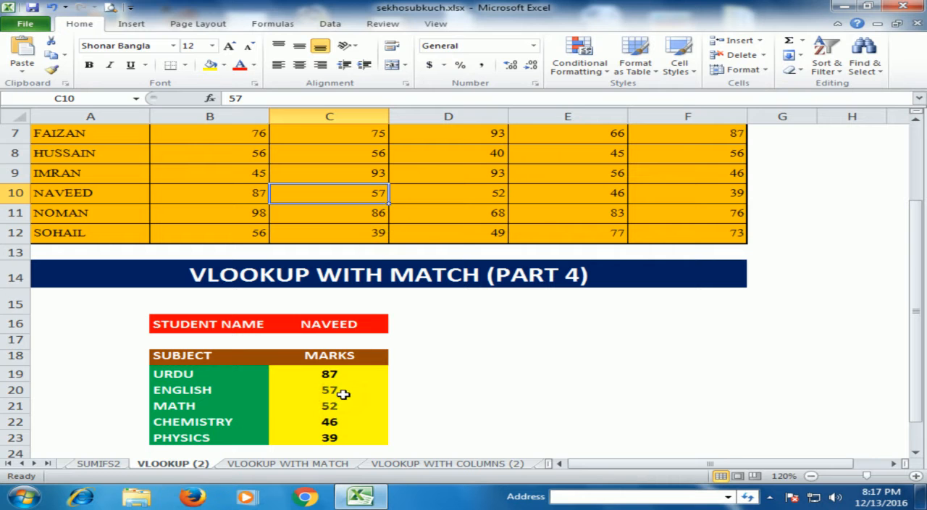
pyautogui.click(487, 194)
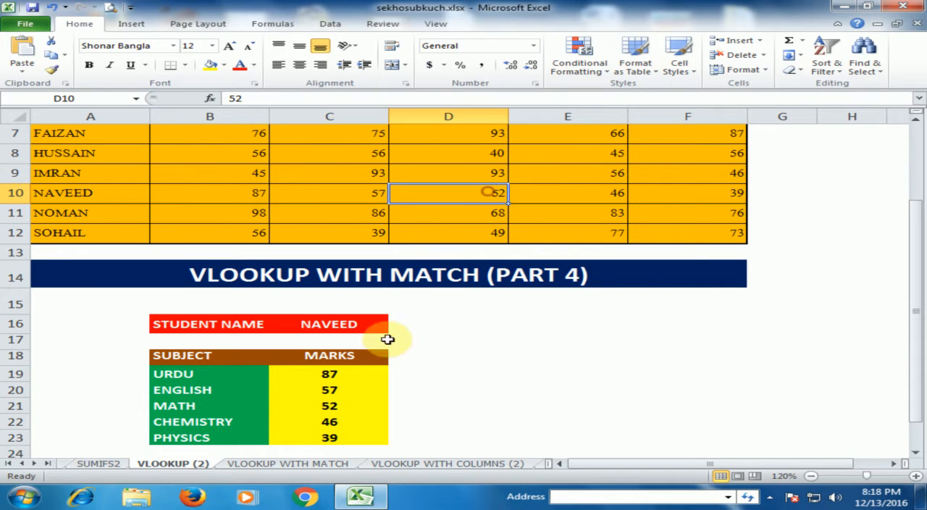
pyautogui.click(613, 191)
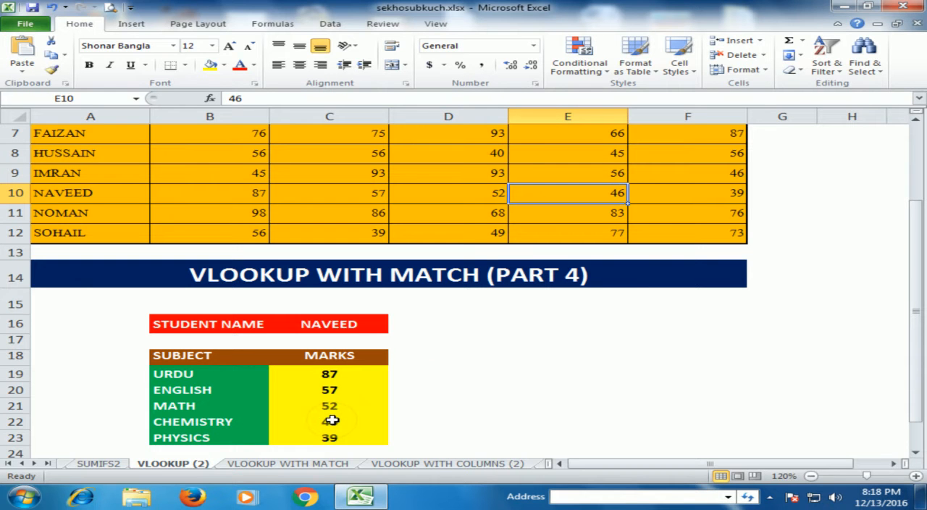
pyautogui.click(740, 190)
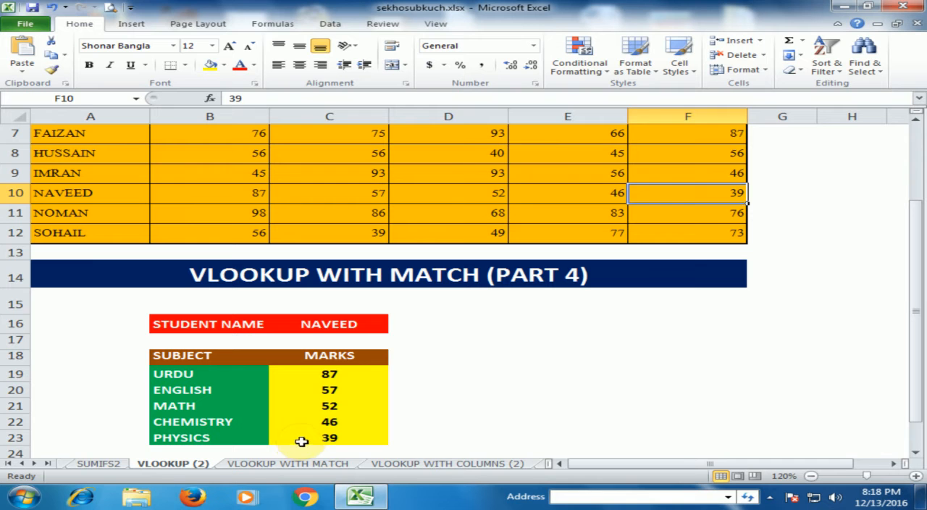
# Change the student name in C16 to the student listed in row 9 of the marks sheet
pyautogui.click(366, 323)
pyautogui.click(398, 326)
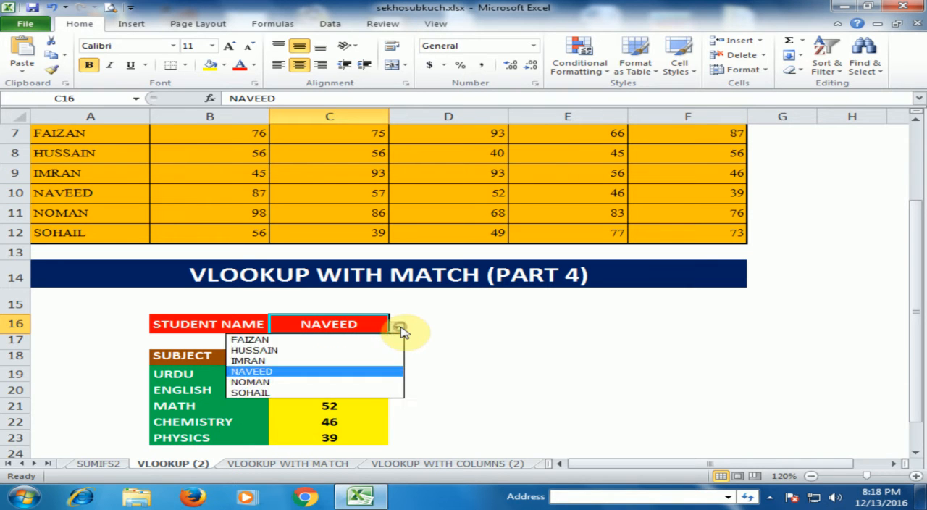
pyautogui.click(268, 361)
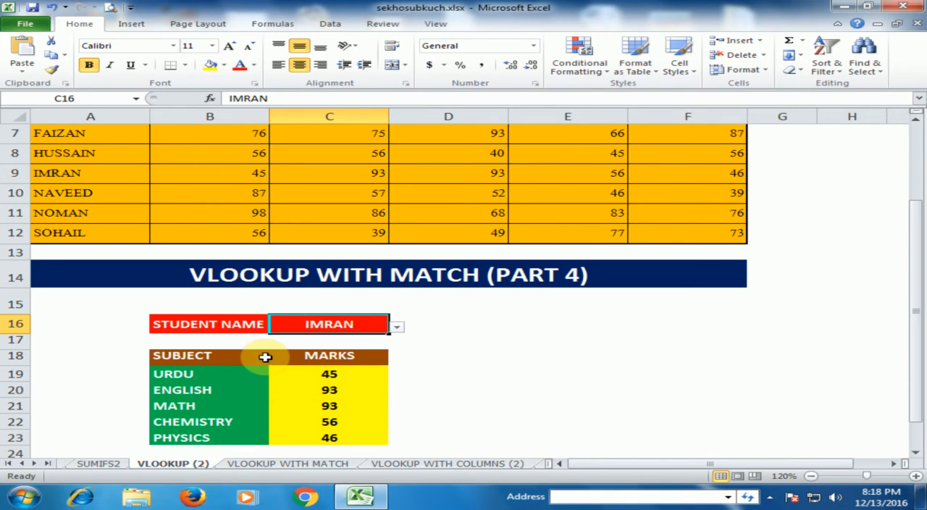
# Compare the marks in row 9 of the marks sheet with the updated subject results in C19:C23
pyautogui.click(259, 175)
pyautogui.click(365, 174)
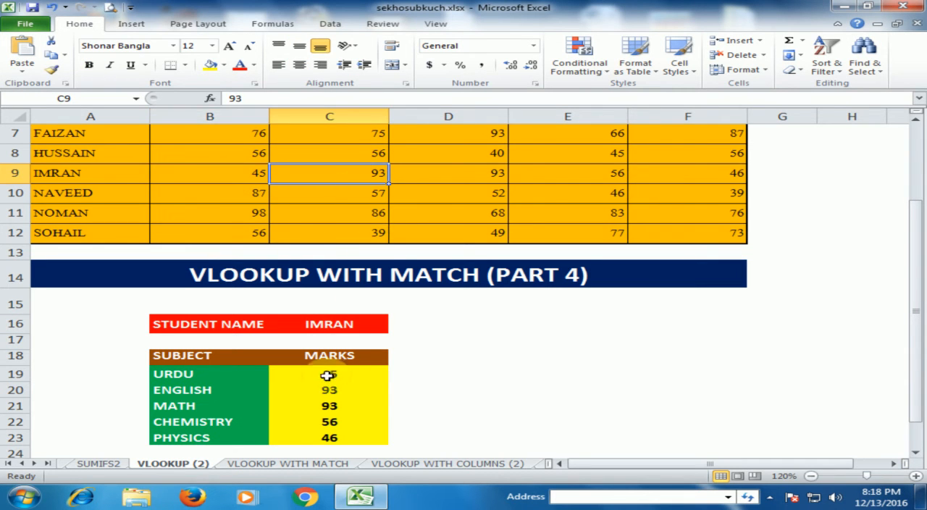
pyautogui.click(464, 173)
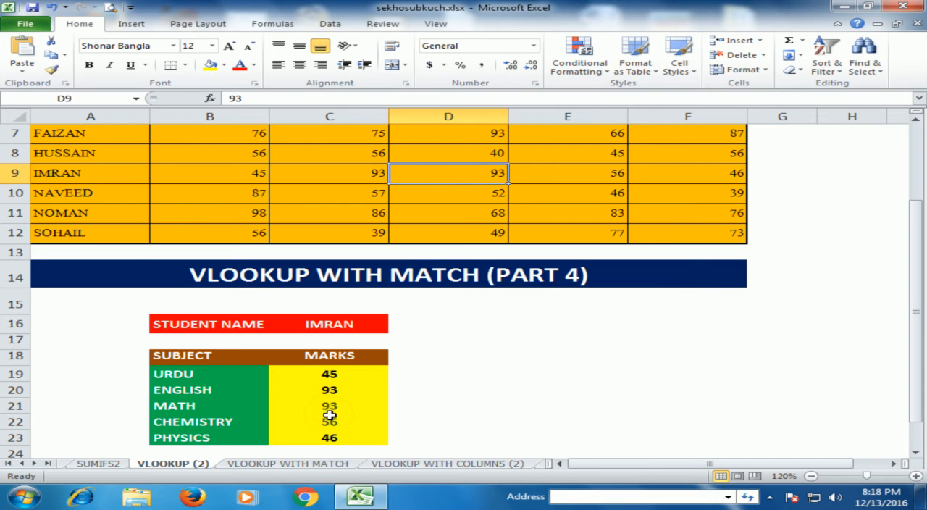
pyautogui.click(585, 172)
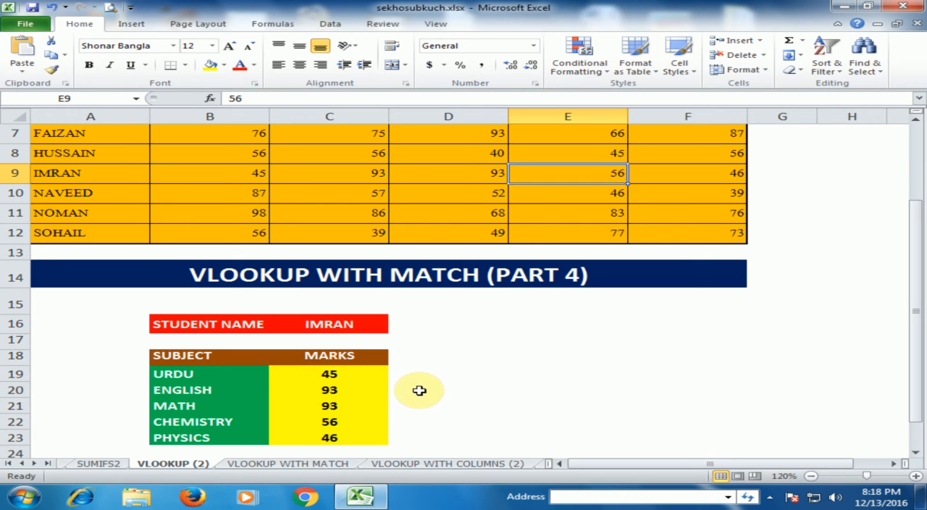
pyautogui.click(341, 369)
# Change the student name in C16 to the last student in the list, the one in row 12
pyautogui.click(368, 324)
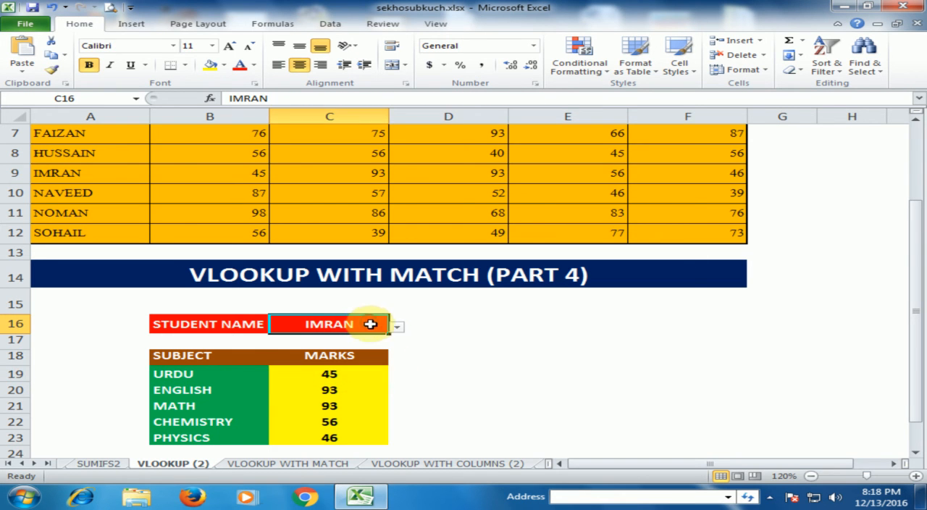
pyautogui.click(397, 327)
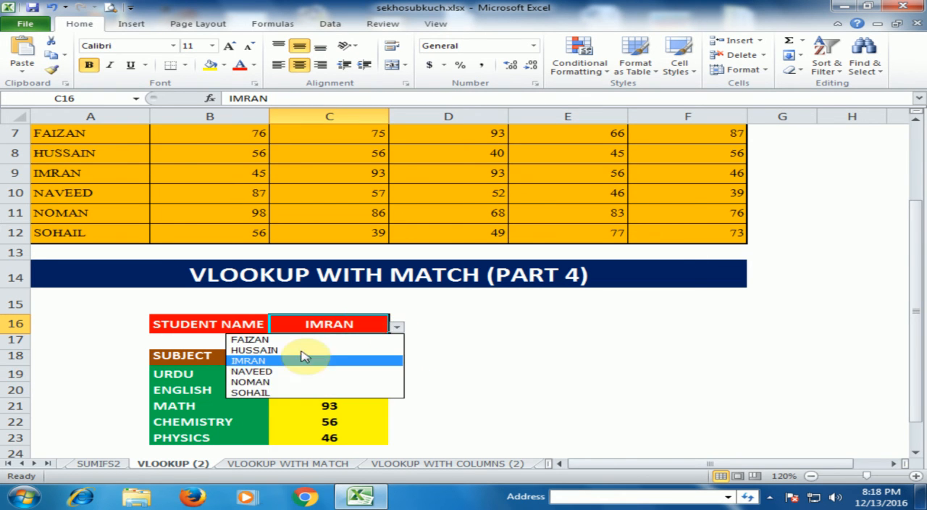
pyautogui.click(261, 392)
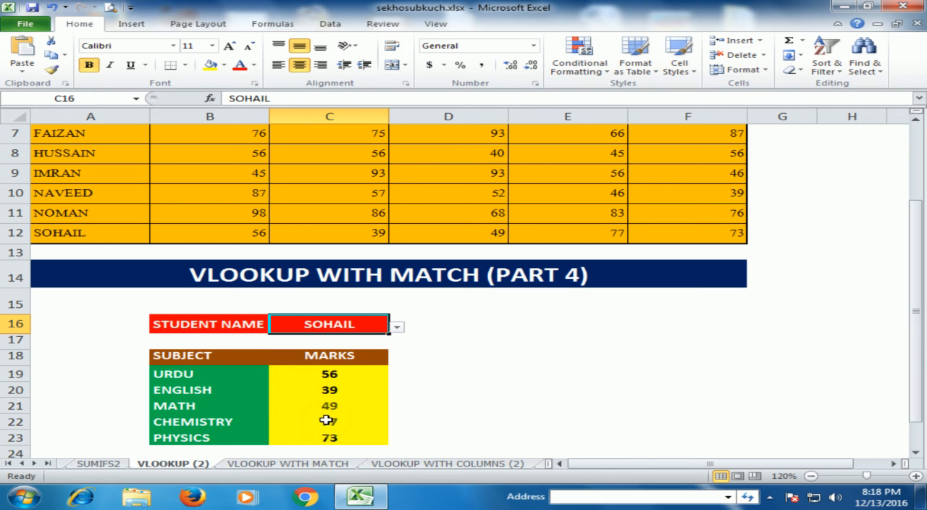
pyautogui.click(443, 339)
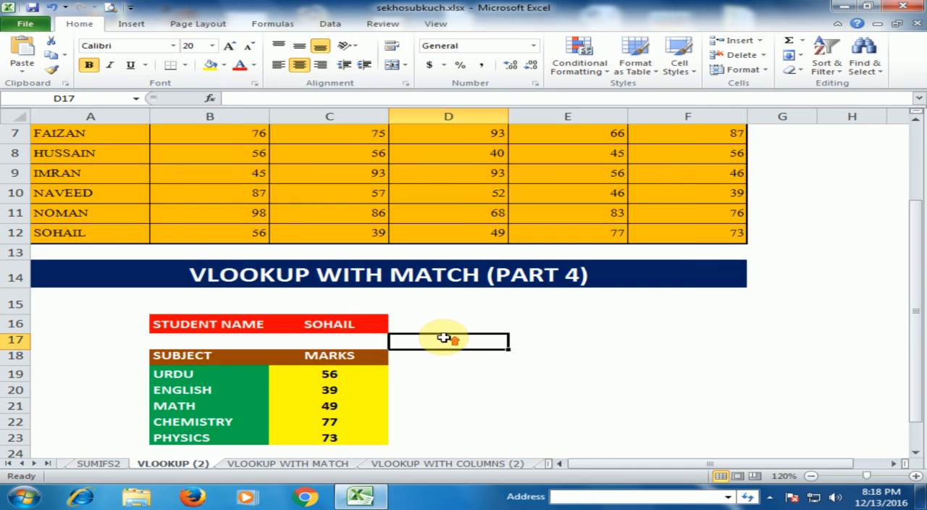
pyautogui.scroll(2, 444, 338)
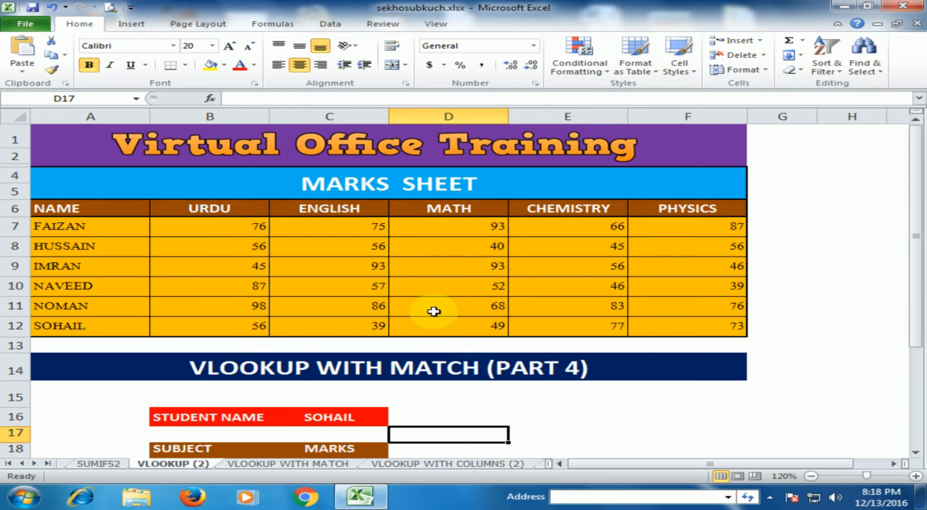